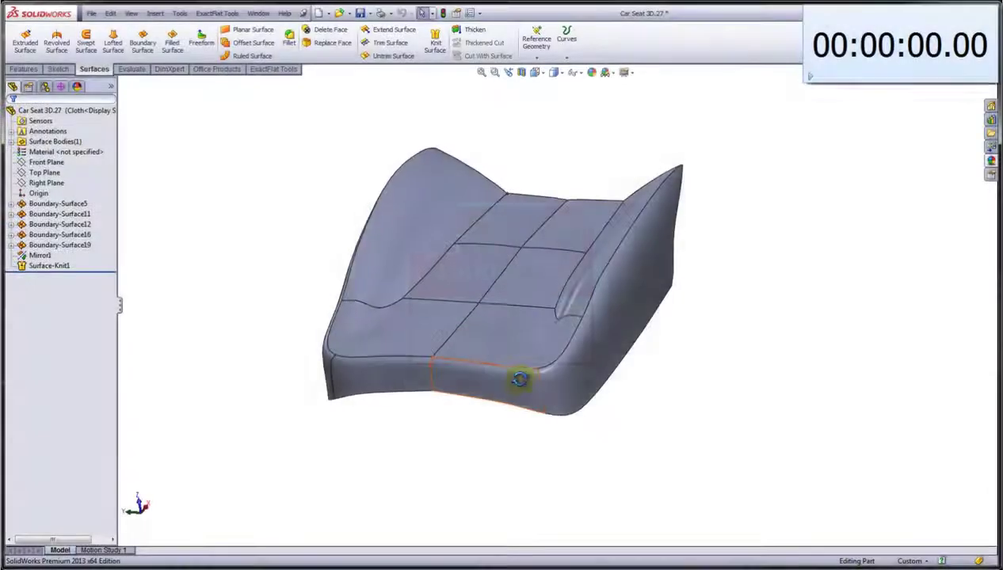
# Orbit the car seat model to view it from a better angle.
pyautogui.moveTo(514, 380); pyautogui.dragTo(582, 405, button='middle')
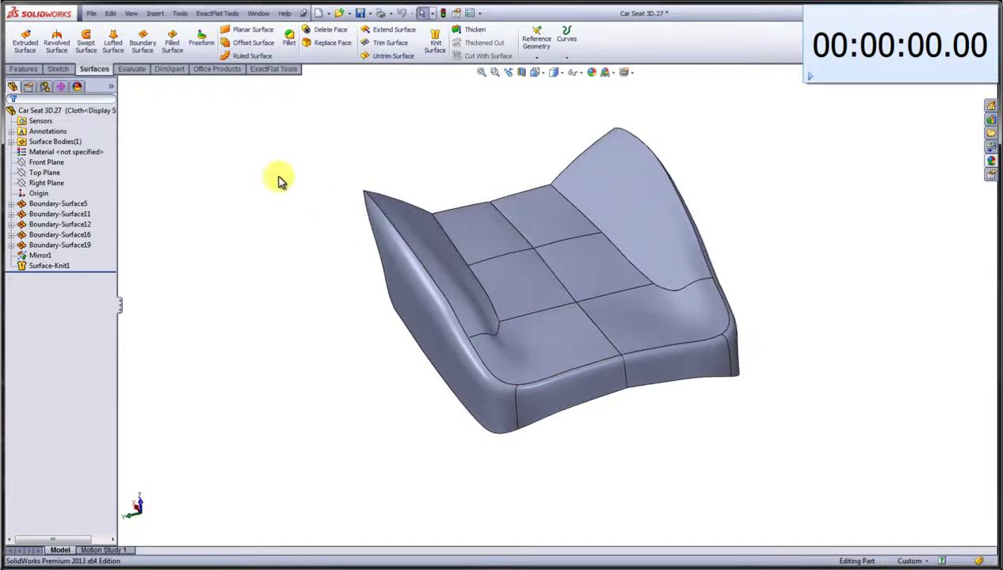
# Start Create Pieces from the ExactFlat Tools tab and make the left bolster face into ExactFlat1.
pyautogui.click(272, 72)
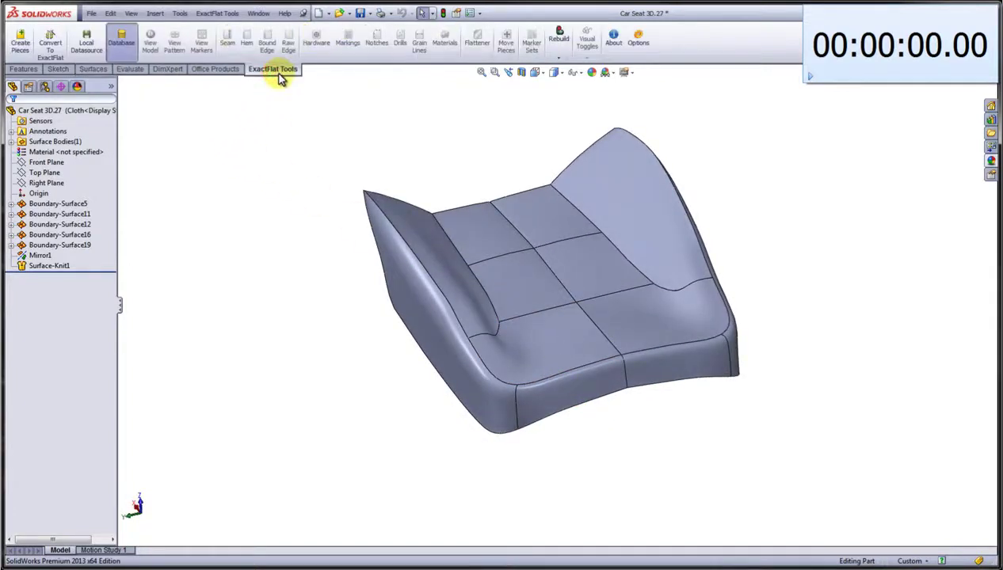
pyautogui.click(23, 49)
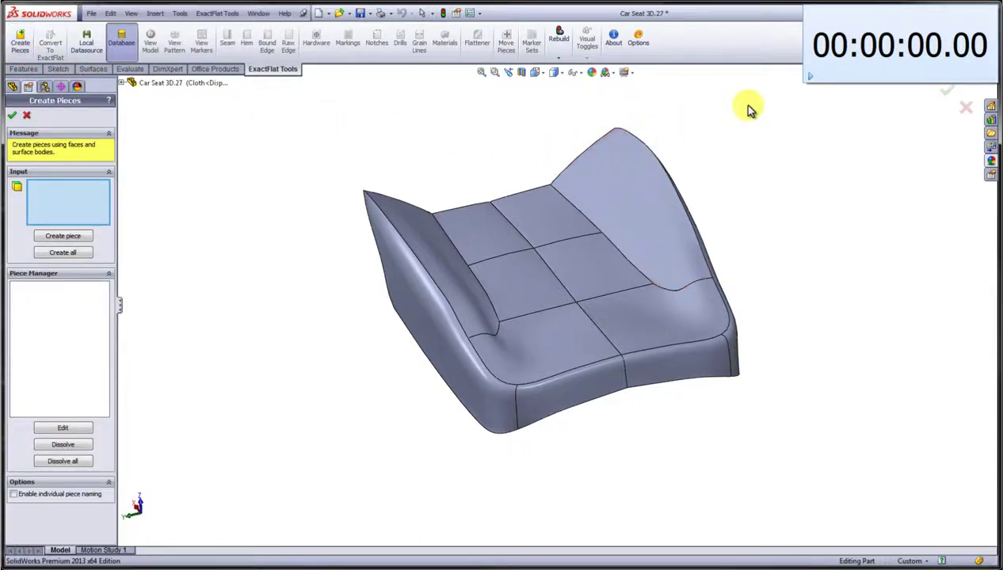
pyautogui.click(809, 77)
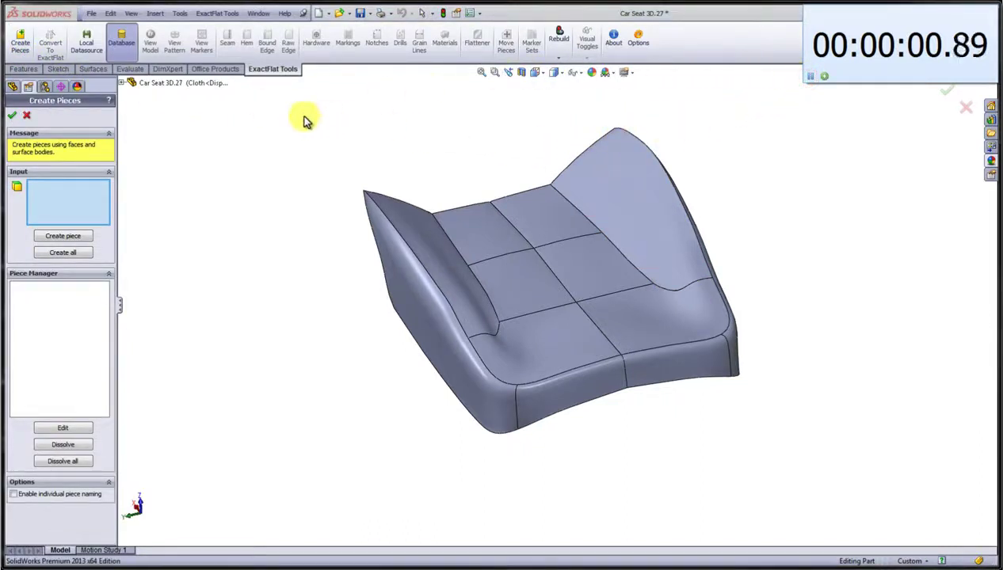
pyautogui.click(446, 278)
pyautogui.click(69, 236)
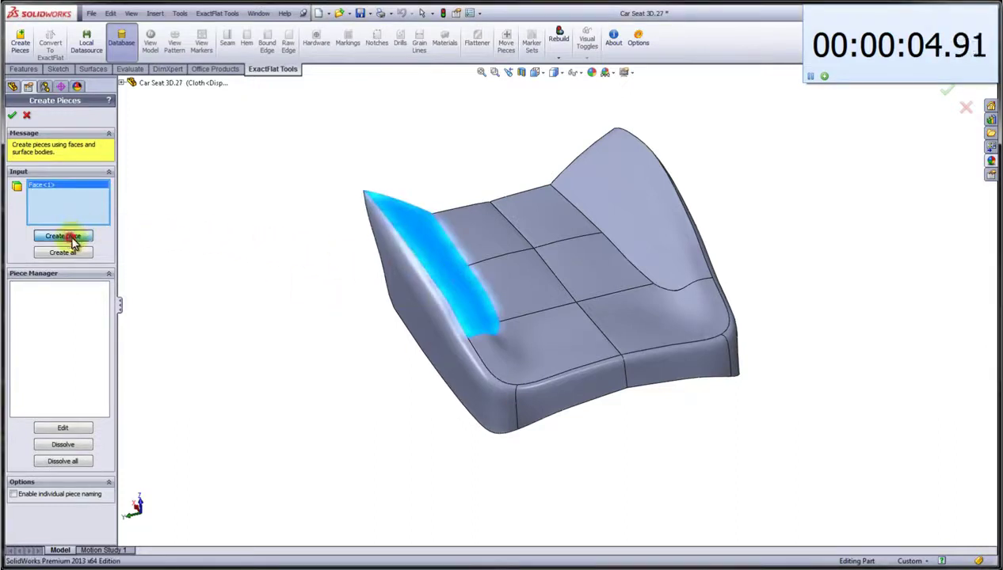
# Combine the six top cushion panel faces into piece ExactFlat2.
pyautogui.click(538, 360)
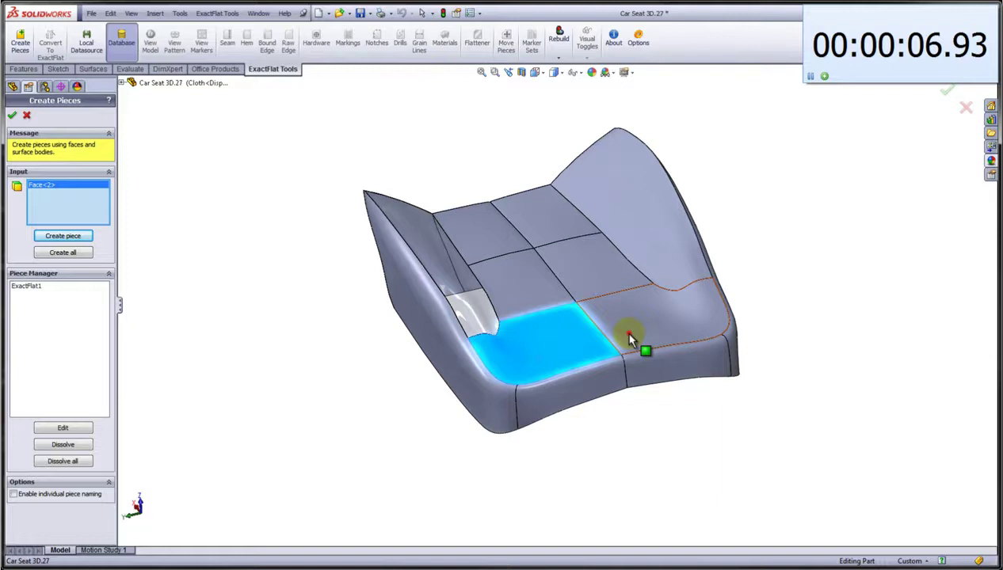
pyautogui.click(624, 331)
pyautogui.click(615, 271)
pyautogui.click(526, 268)
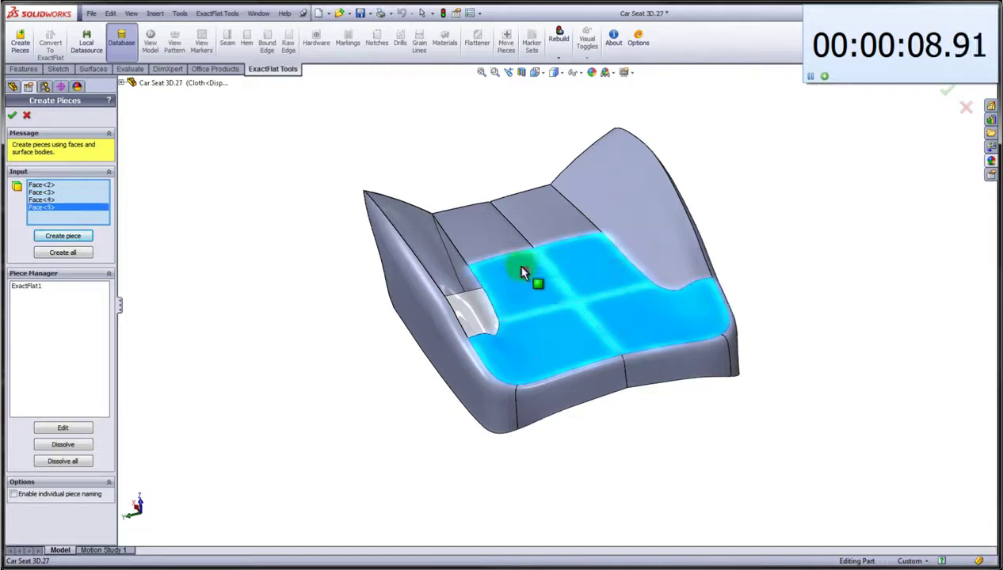
pyautogui.click(500, 234)
pyautogui.click(533, 223)
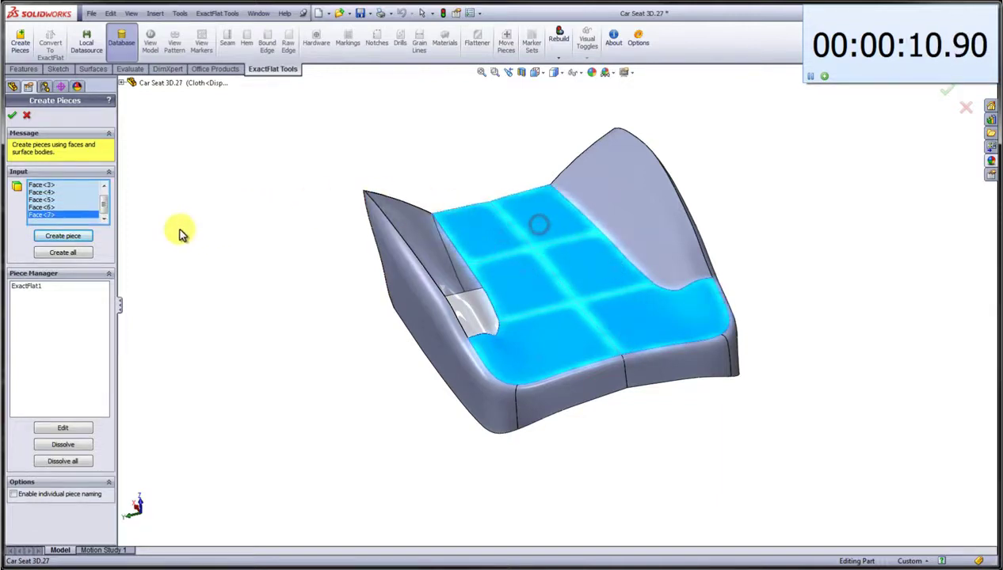
pyautogui.click(70, 237)
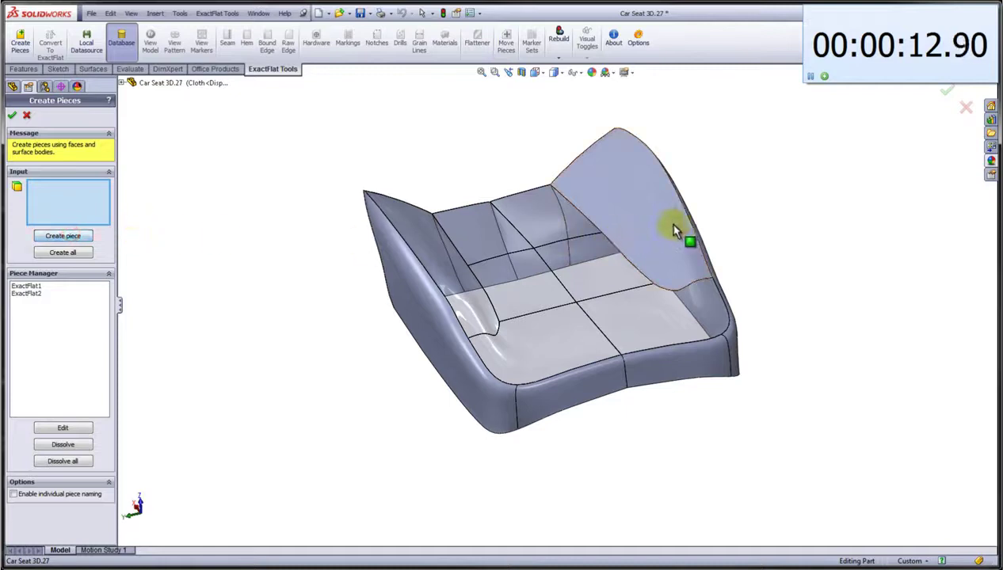
# Create pieces from the seat back face, the left outer side face, and the two front faces.
pyautogui.click(669, 230)
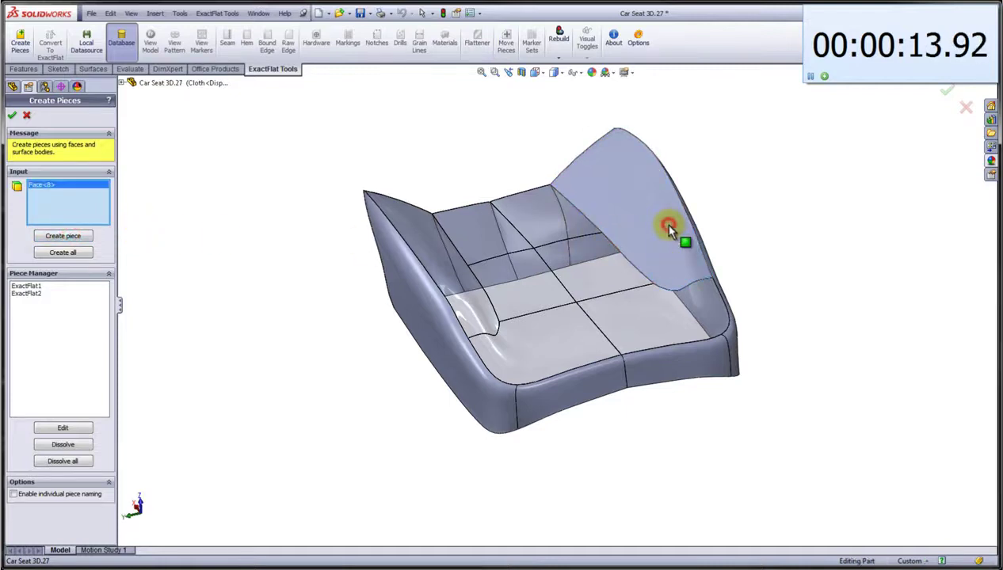
pyautogui.click(60, 237)
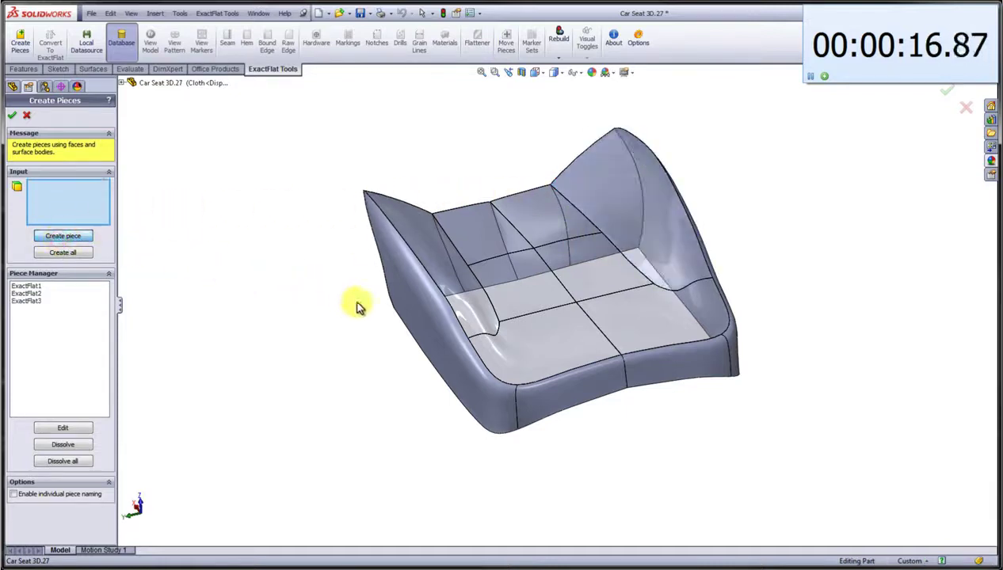
pyautogui.click(401, 311)
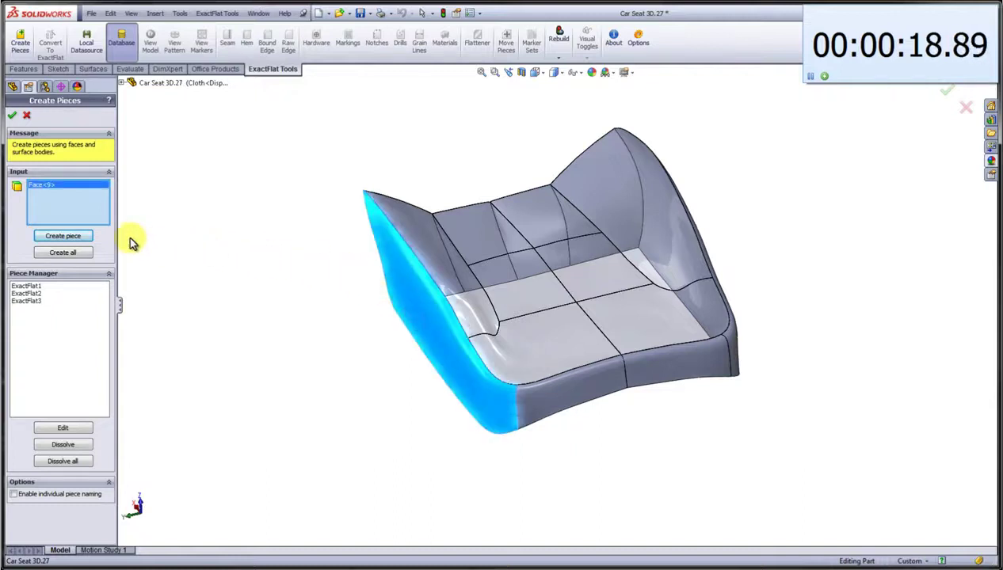
pyautogui.click(69, 237)
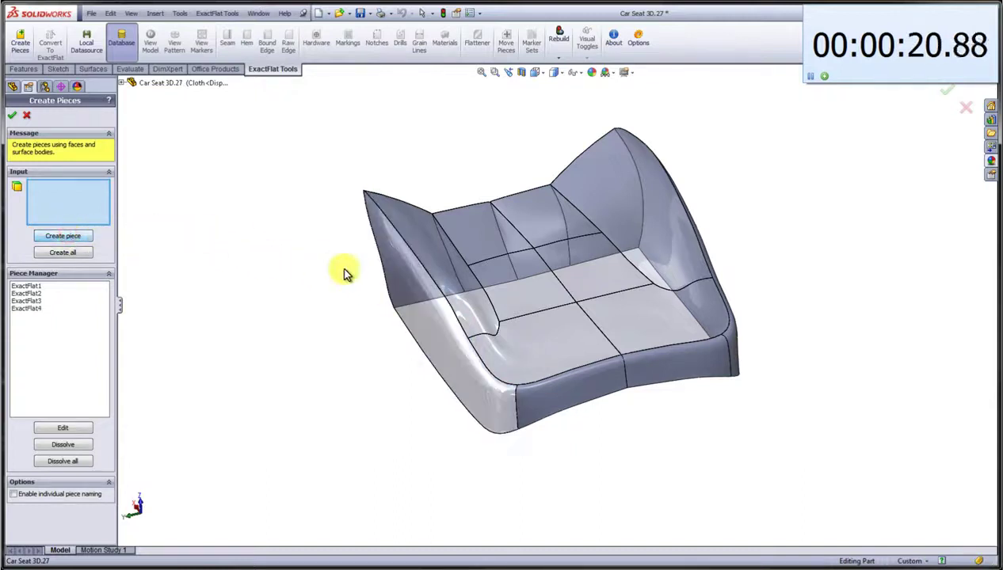
pyautogui.click(538, 406)
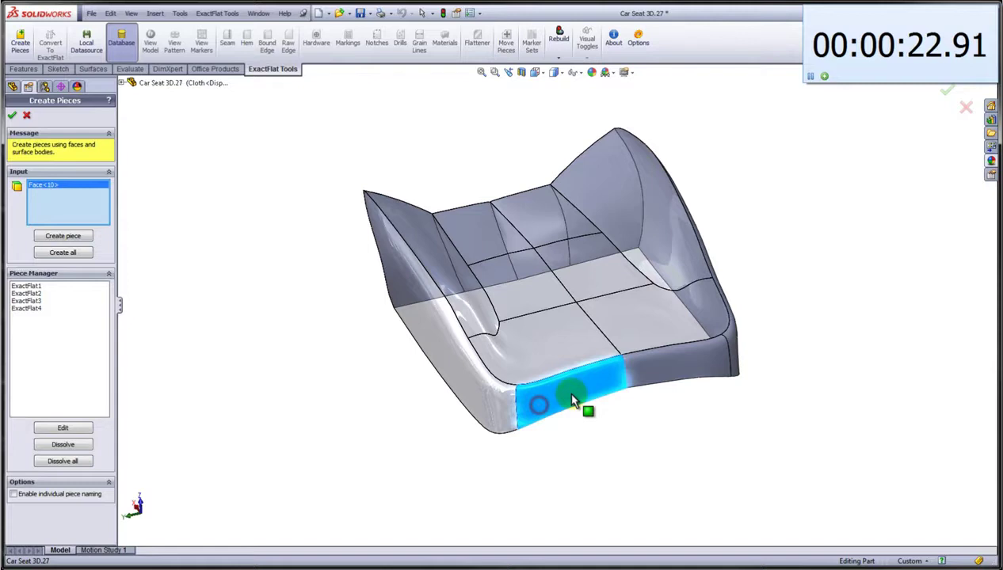
pyautogui.click(640, 388)
pyautogui.click(84, 236)
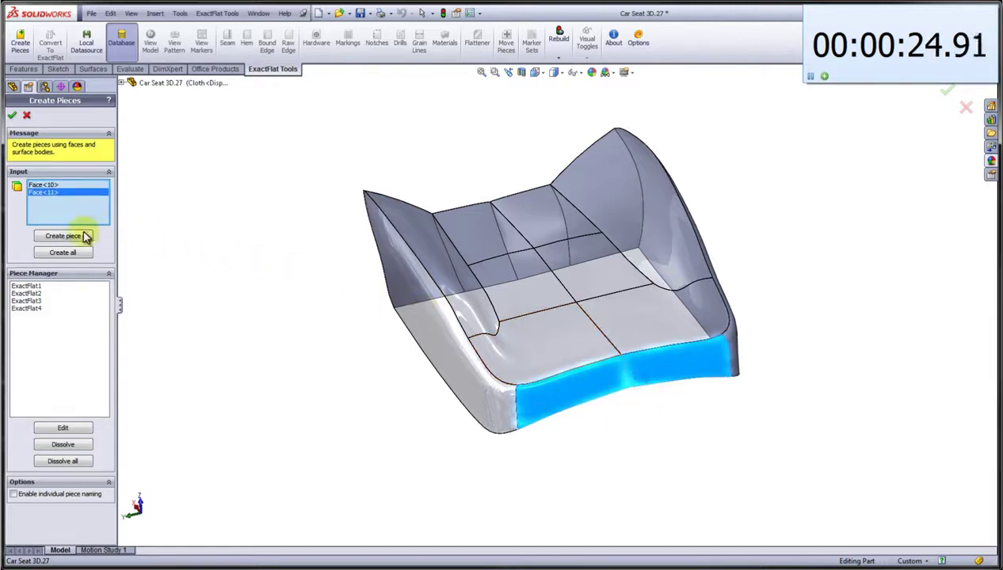
# Turn the large outer side face on the seat's other side into piece ExactFlat6.
pyautogui.moveTo(298, 306); pyautogui.dragTo(246, 348, button='middle')
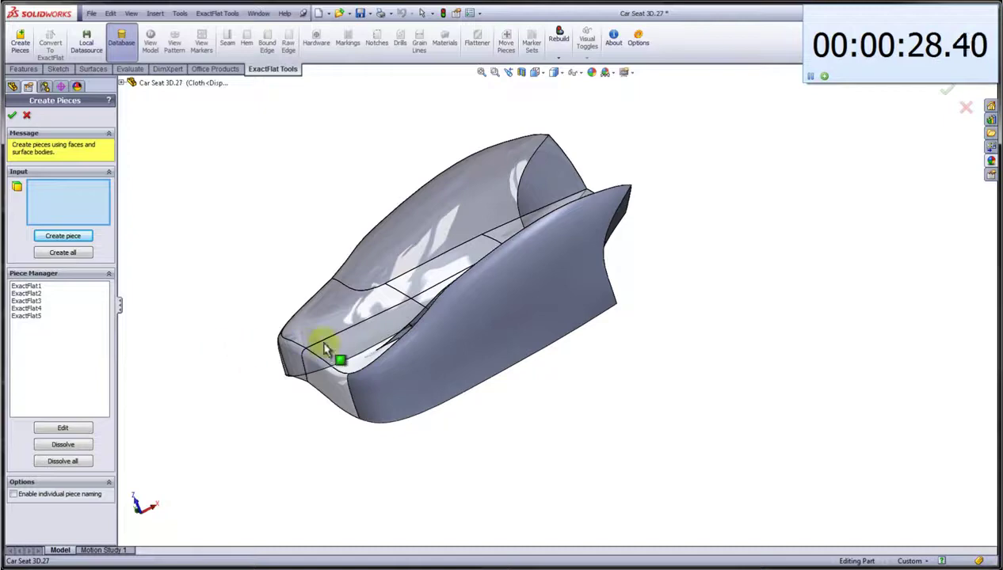
pyautogui.click(466, 343)
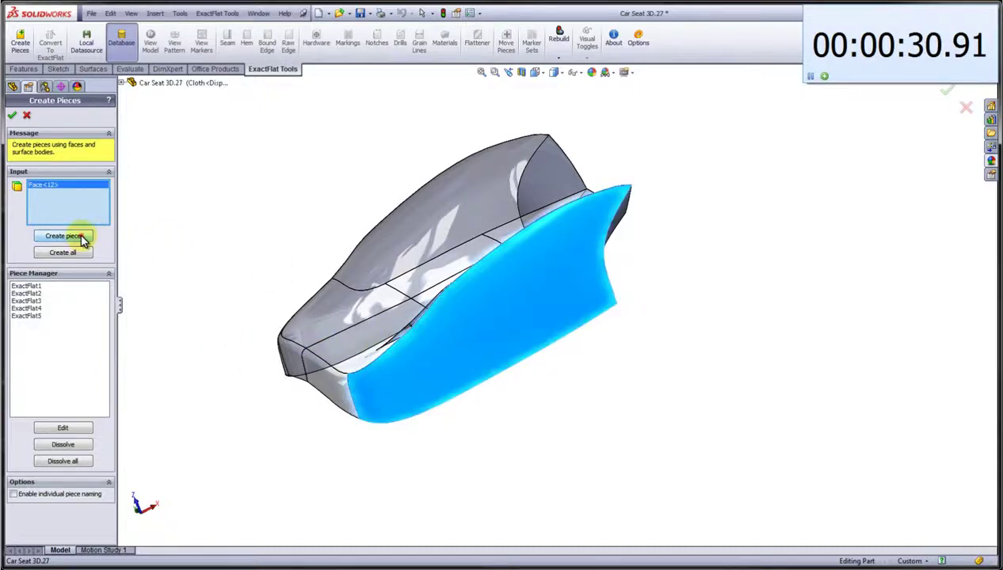
pyautogui.click(79, 237)
# Combine the four rear band faces into piece ExactFlat7.
pyautogui.moveTo(230, 264); pyautogui.dragTo(422, 252, button='middle')
pyautogui.click(425, 251)
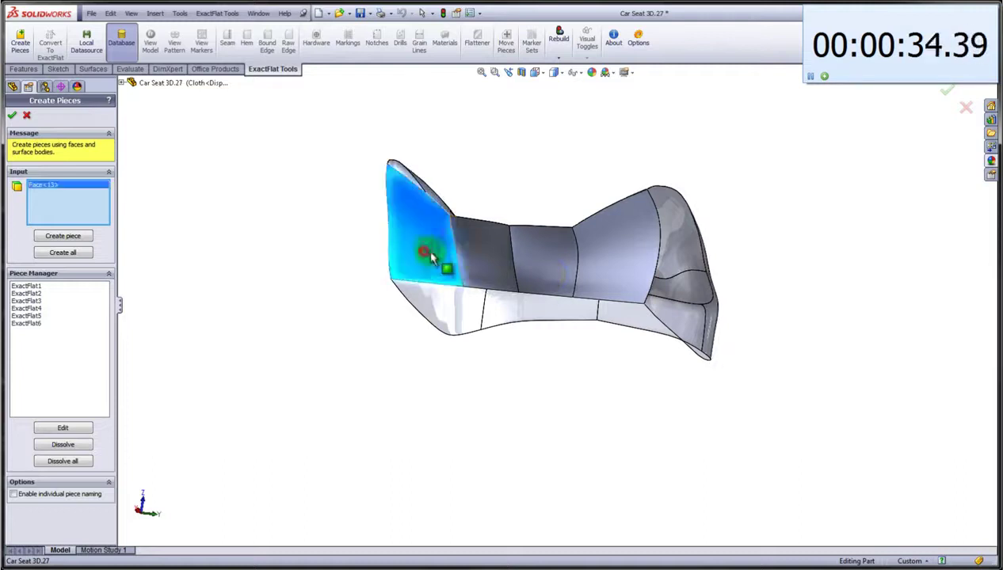
pyautogui.click(478, 263)
pyautogui.click(546, 265)
pyautogui.click(600, 274)
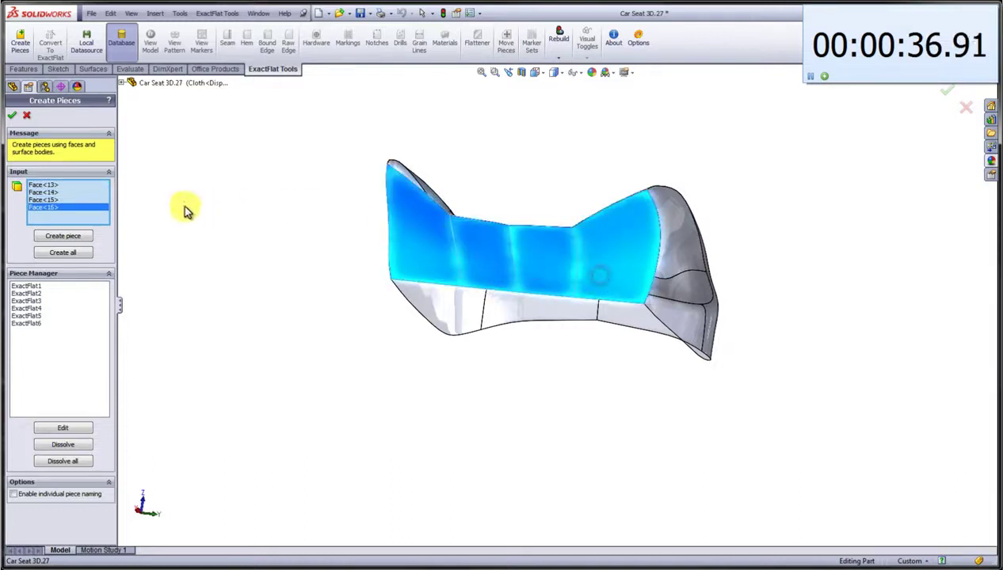
pyautogui.click(83, 236)
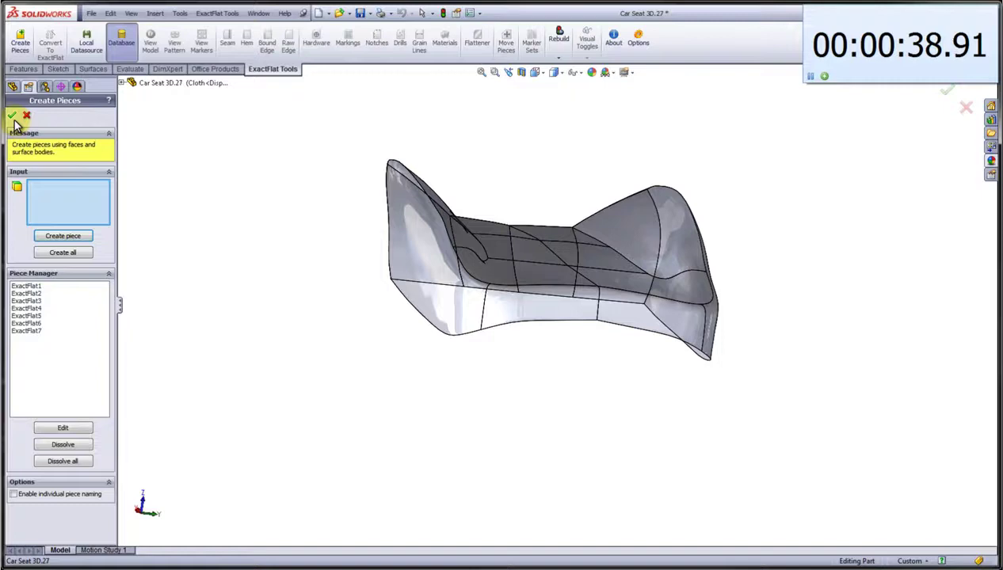
pyautogui.moveTo(586, 286); pyautogui.dragTo(333, 222, button='middle')
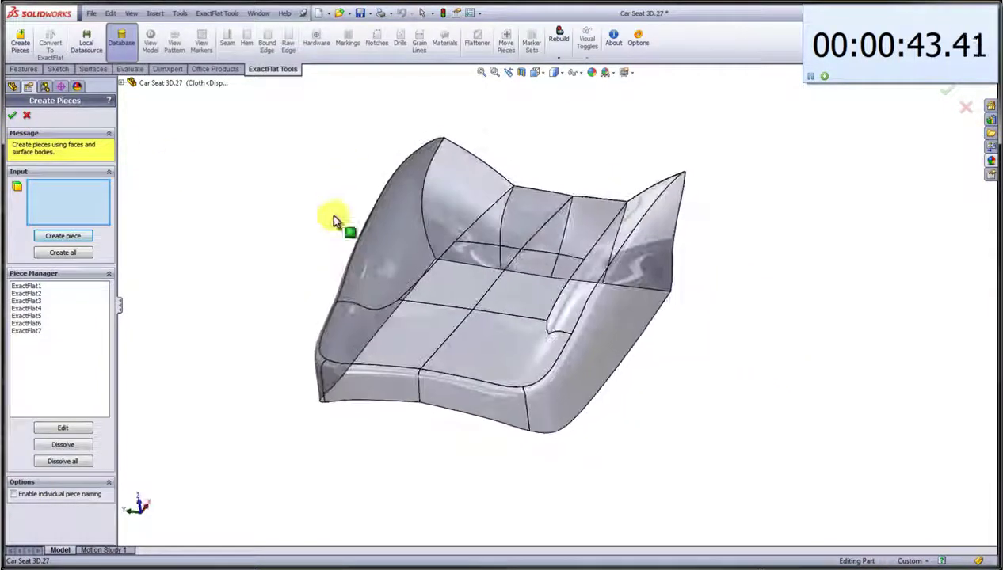
# Finish the pieces, convert to ExactFlat, and assign Automotive Leather to all seven pieces.
pyautogui.click(13, 116)
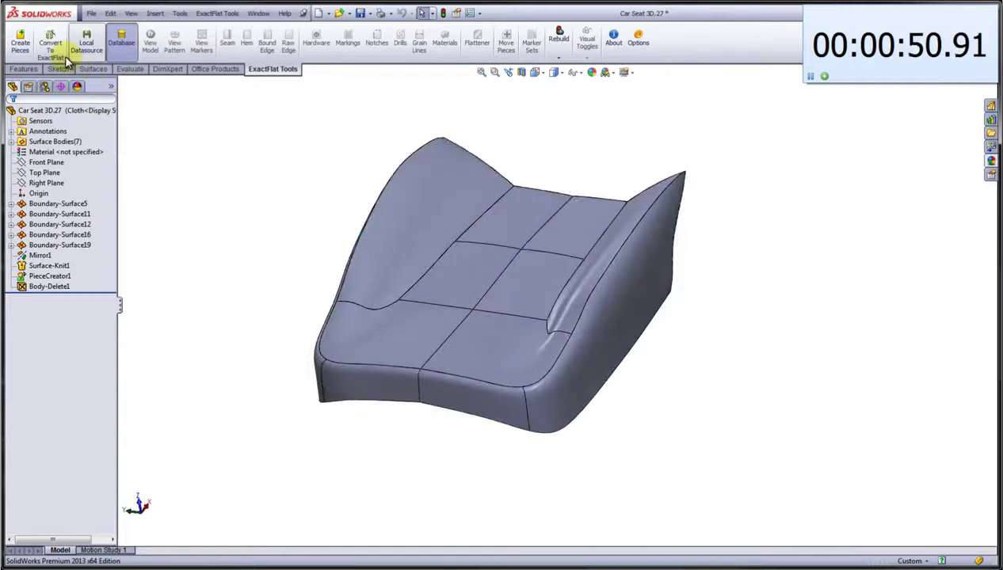
pyautogui.click(51, 49)
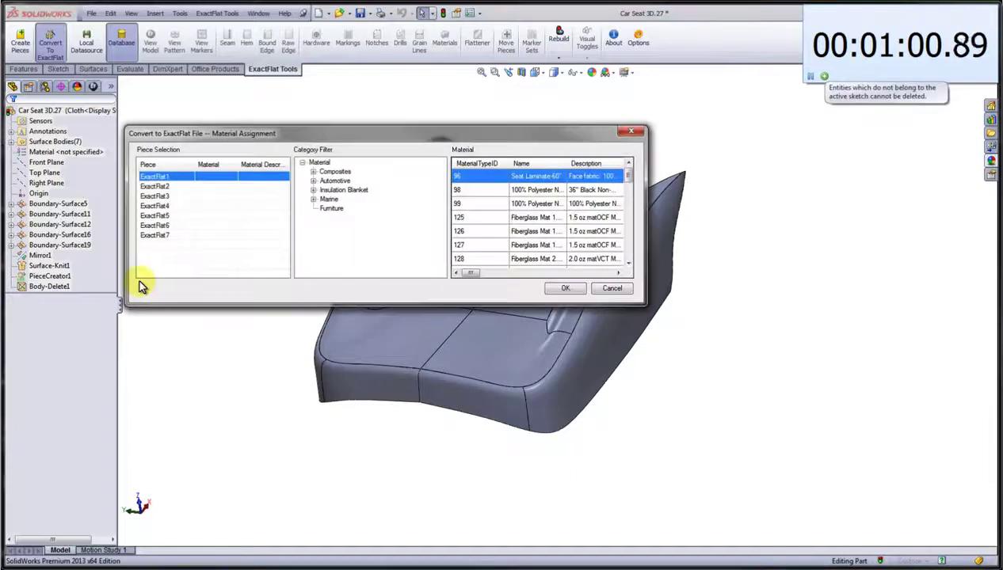
pyautogui.moveTo(169, 252); pyautogui.dragTo(172, 176)
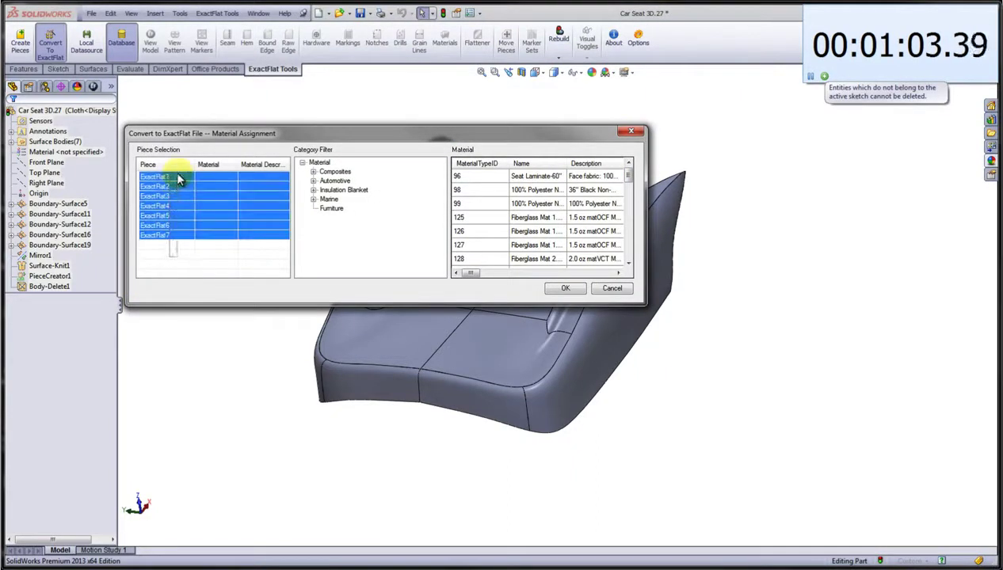
pyautogui.click(314, 181)
pyautogui.click(346, 237)
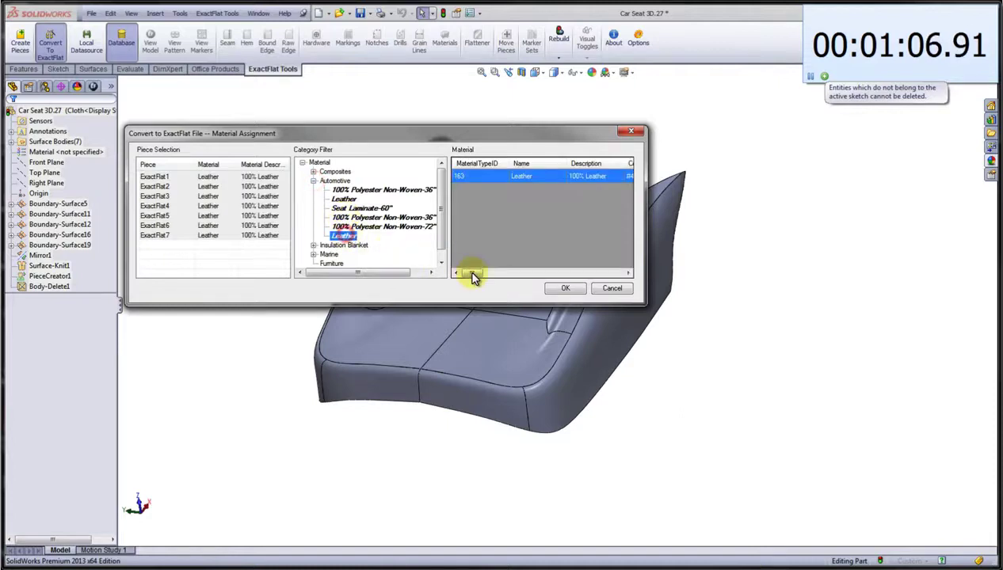
pyautogui.click(565, 288)
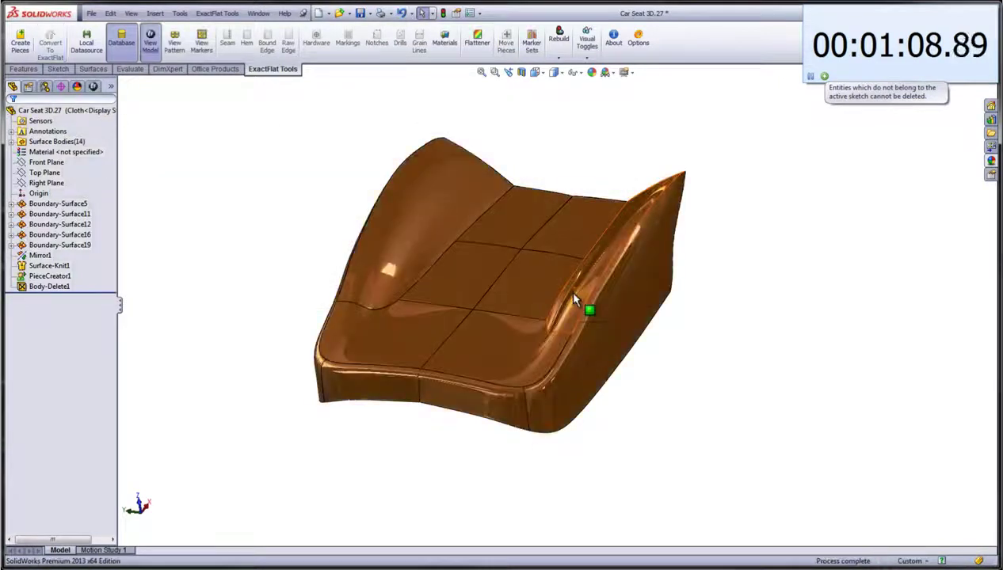
# In the 2D pattern view, rotate the tall second piece by 90°.
pyautogui.click(175, 41)
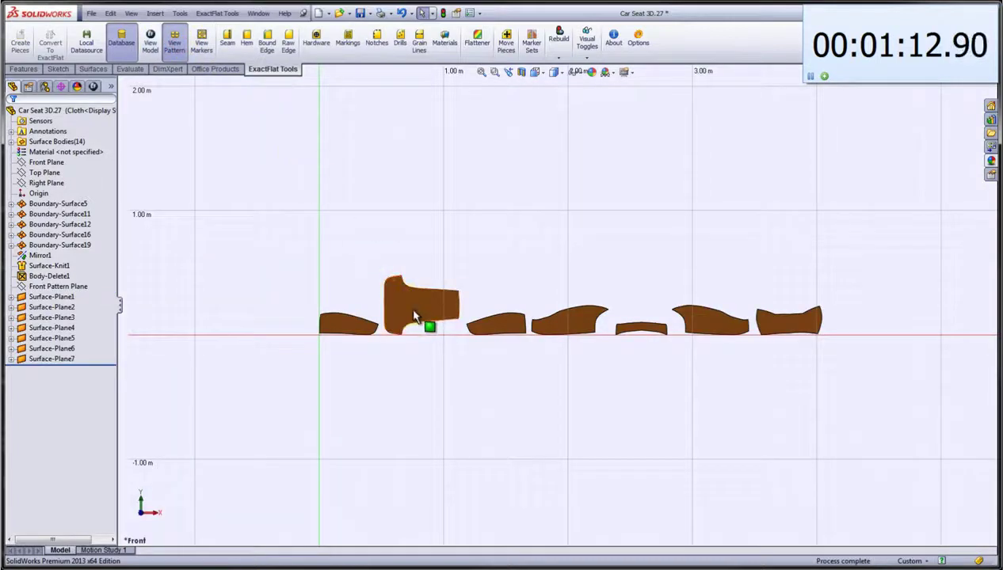
pyautogui.click(412, 316)
pyautogui.click(505, 43)
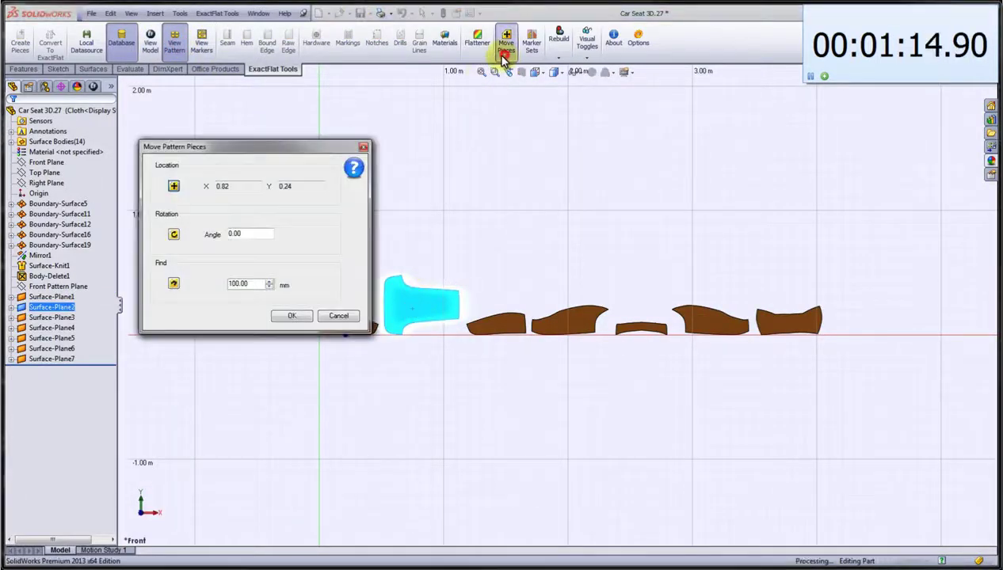
pyautogui.doubleClick(247, 234)
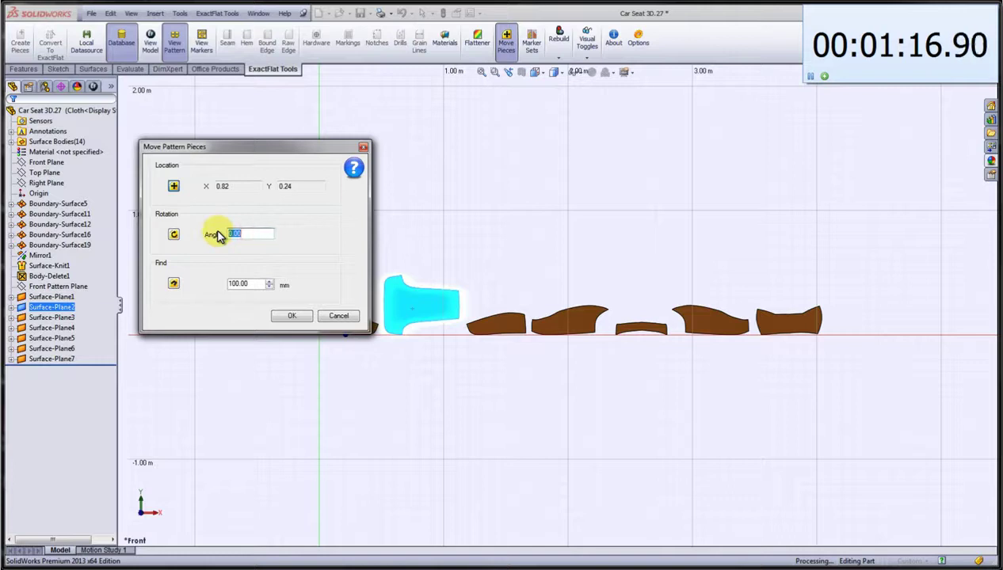
pyautogui.write('90')
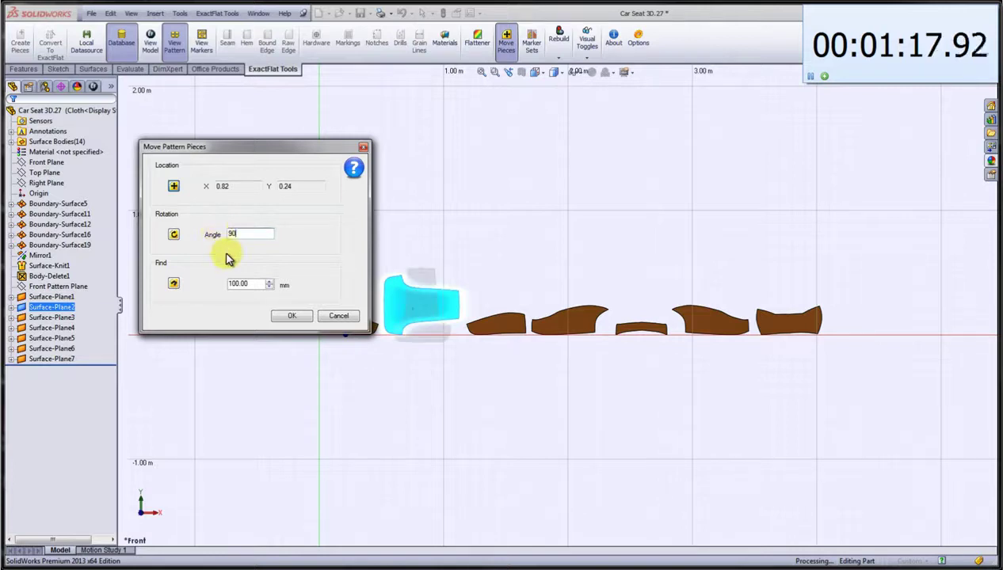
pyautogui.click(286, 317)
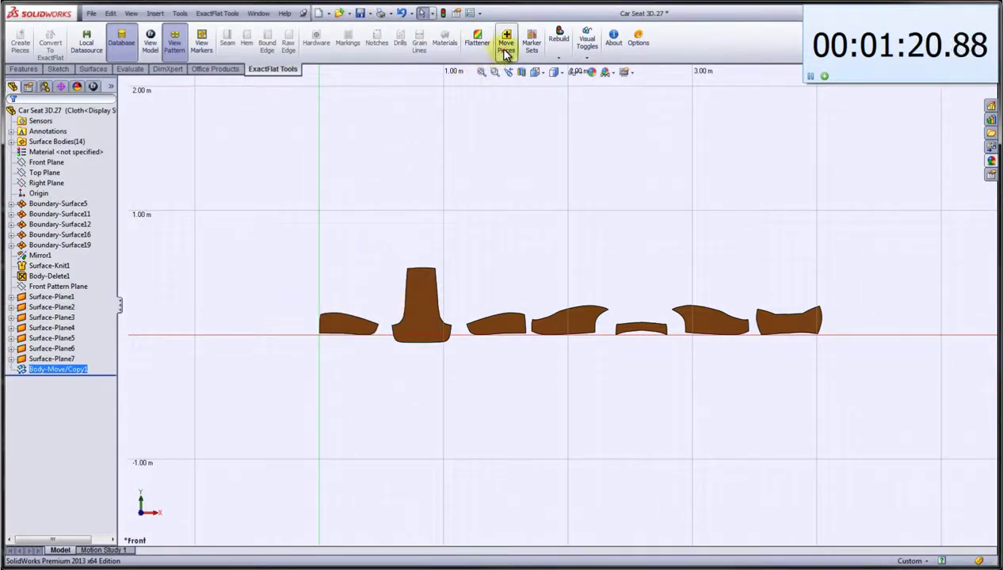
# Using edge matching with 100.00 mm search distance, place pieces against the centre piece's left and right edges.
pyautogui.click(505, 52)
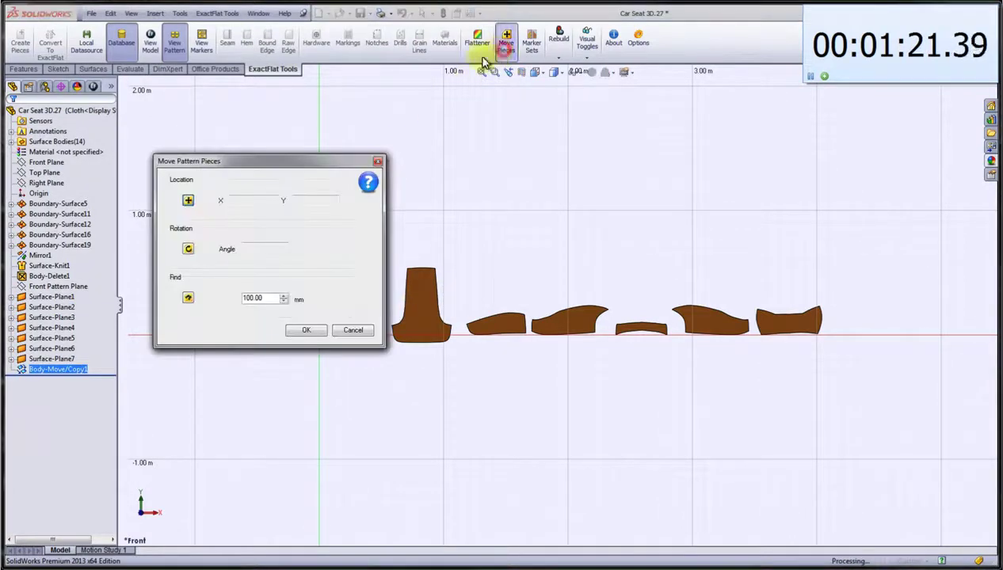
pyautogui.click(188, 300)
pyautogui.moveTo(262, 300); pyautogui.dragTo(244, 300)
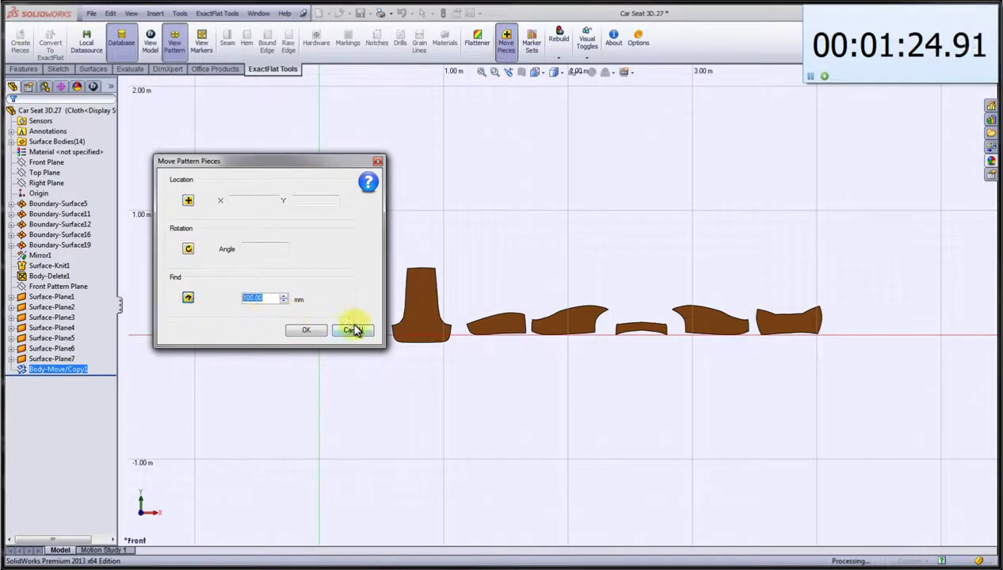
pyautogui.moveTo(289, 165); pyautogui.dragTo(280, 132)
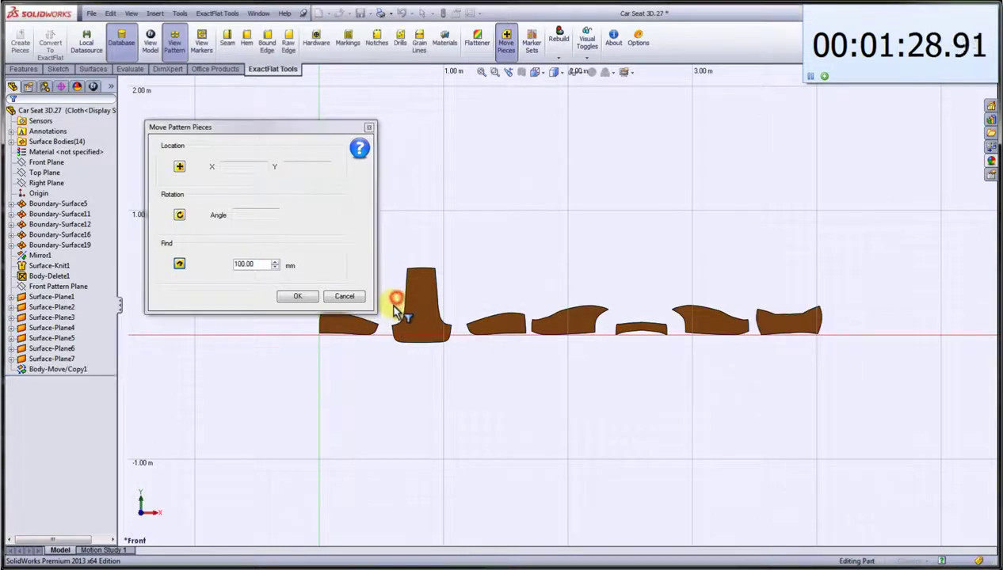
pyautogui.scroll(5, 399, 313)
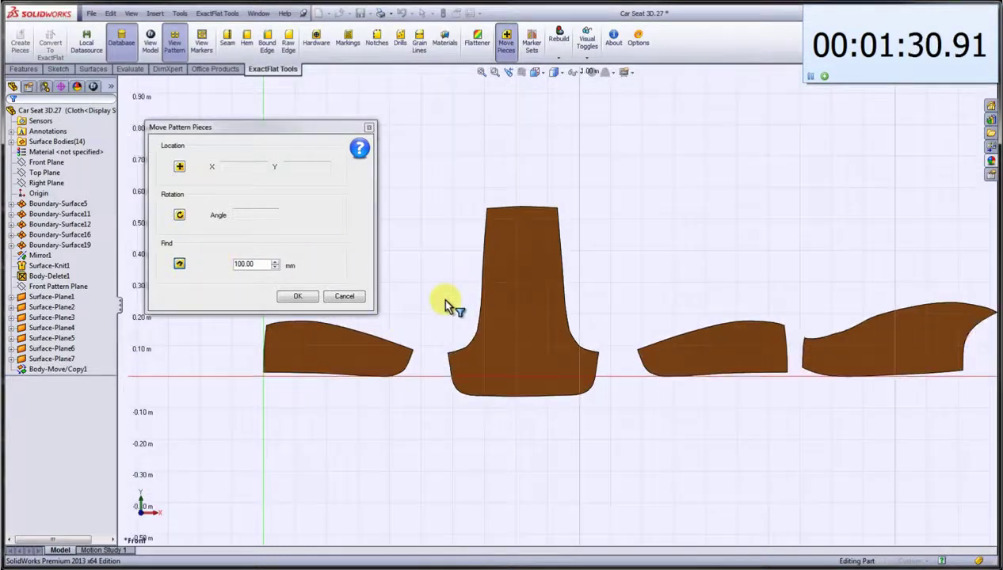
pyautogui.click(478, 307)
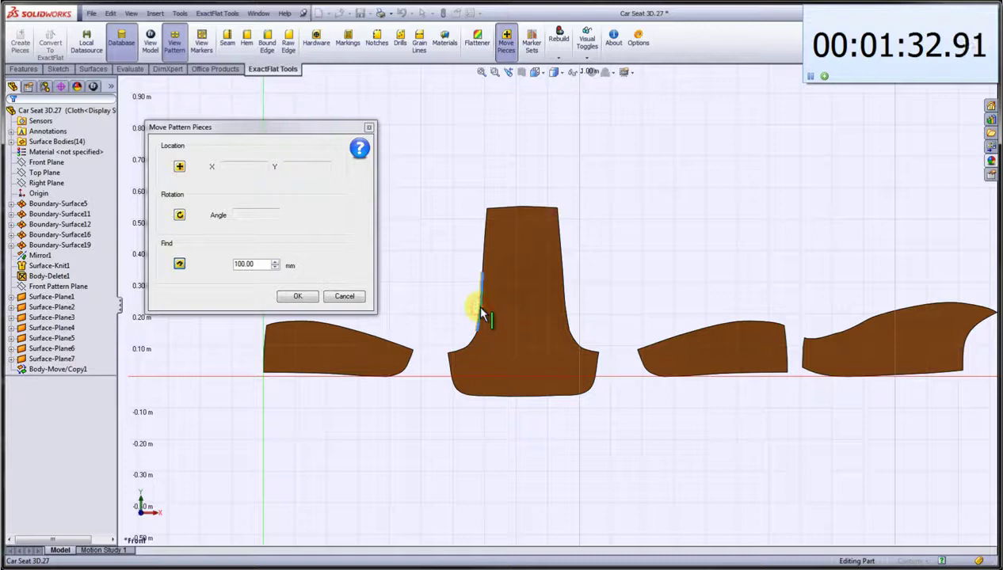
pyautogui.click(567, 317)
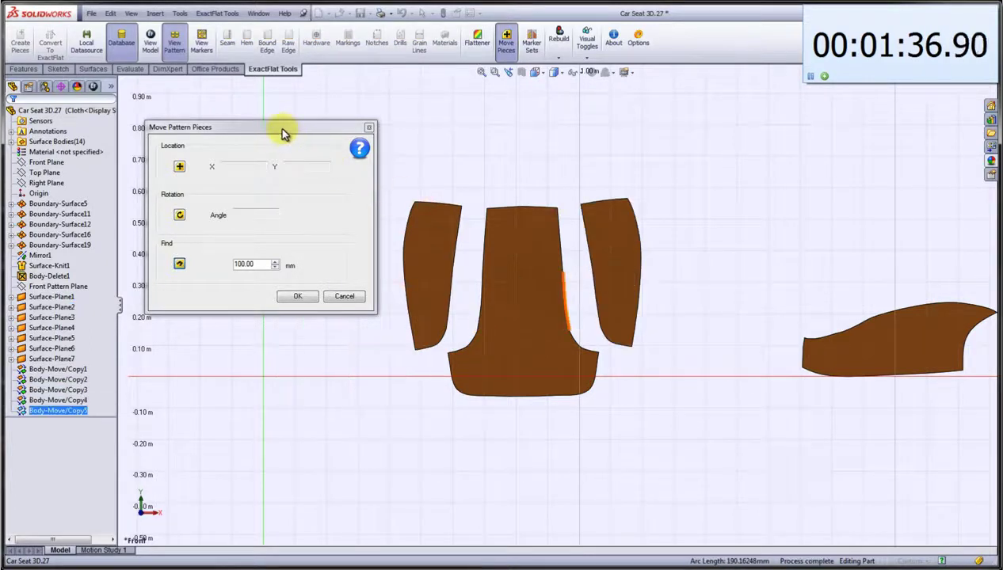
# Place the remaining pieces beside both side pieces and below and above the centre piece.
pyautogui.moveTo(282, 130); pyautogui.dragTo(204, 138)
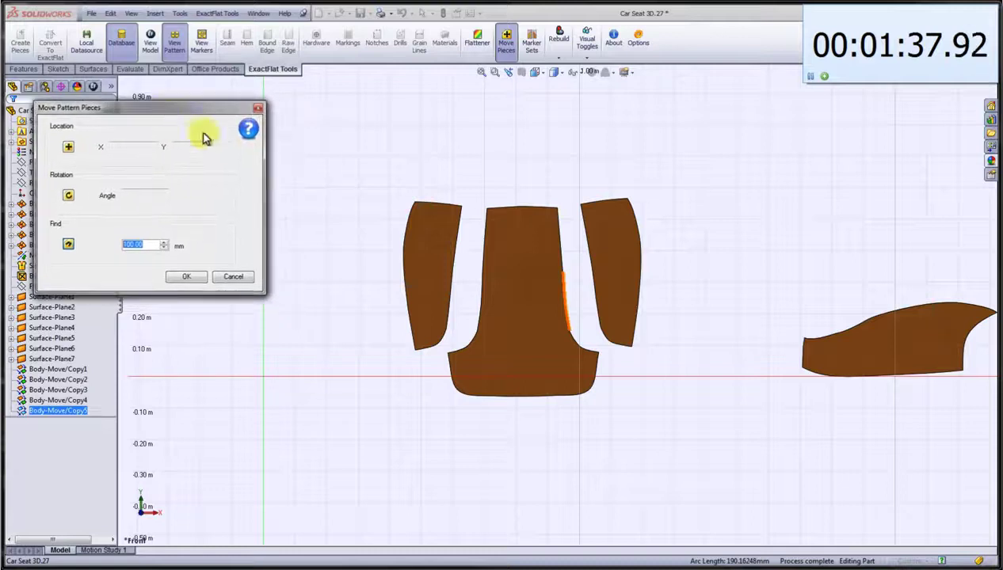
pyautogui.click(404, 298)
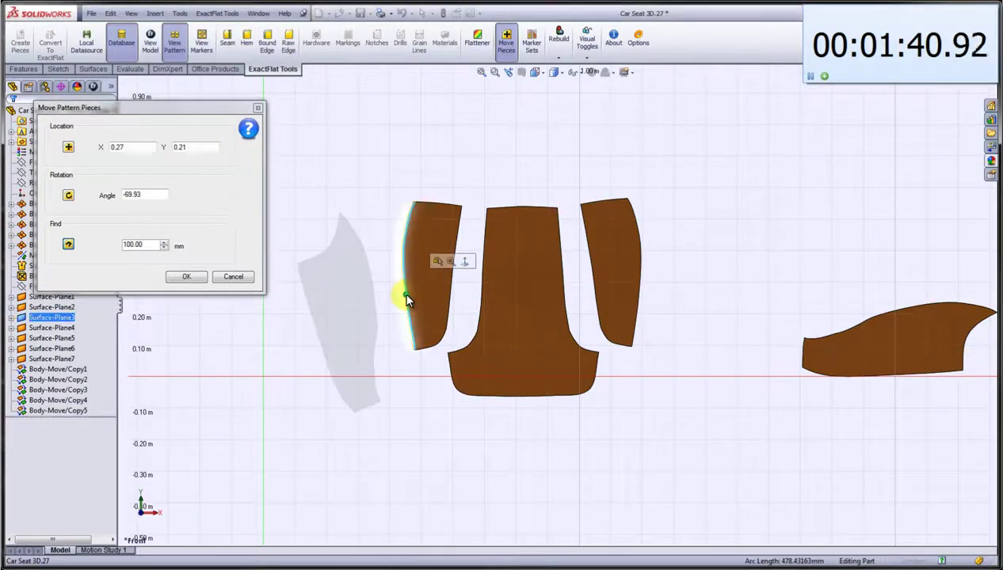
pyautogui.click(639, 307)
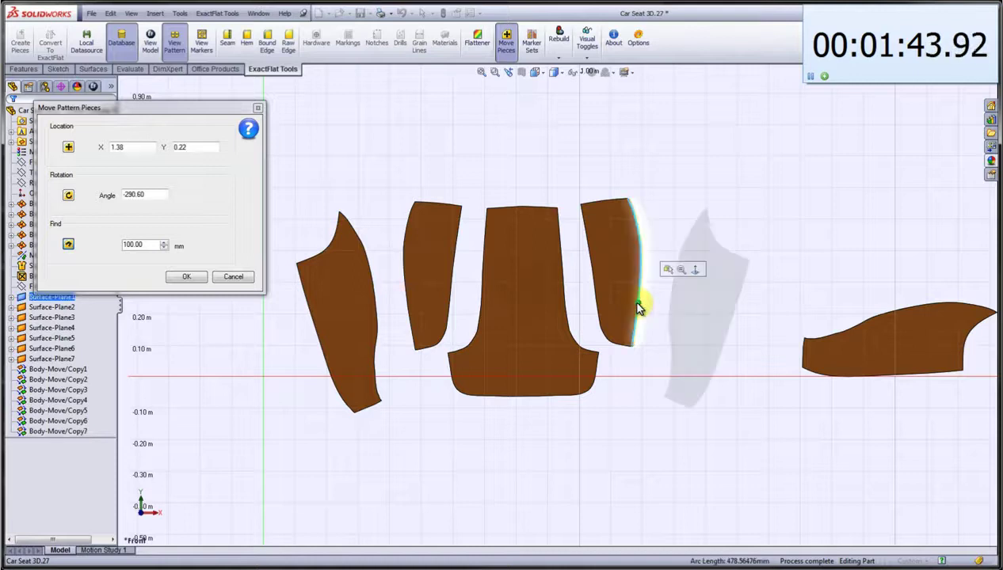
pyautogui.click(517, 398)
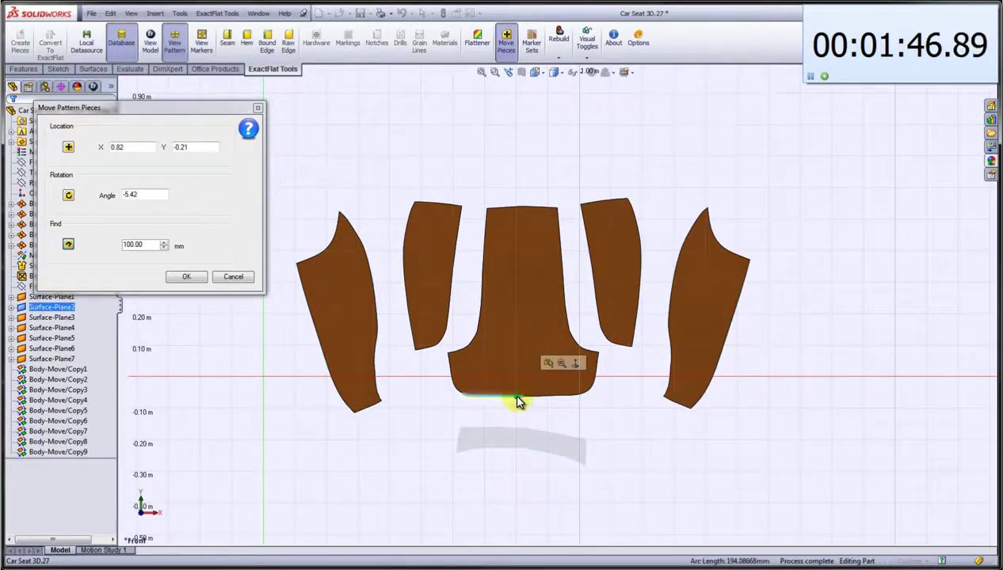
pyautogui.click(528, 209)
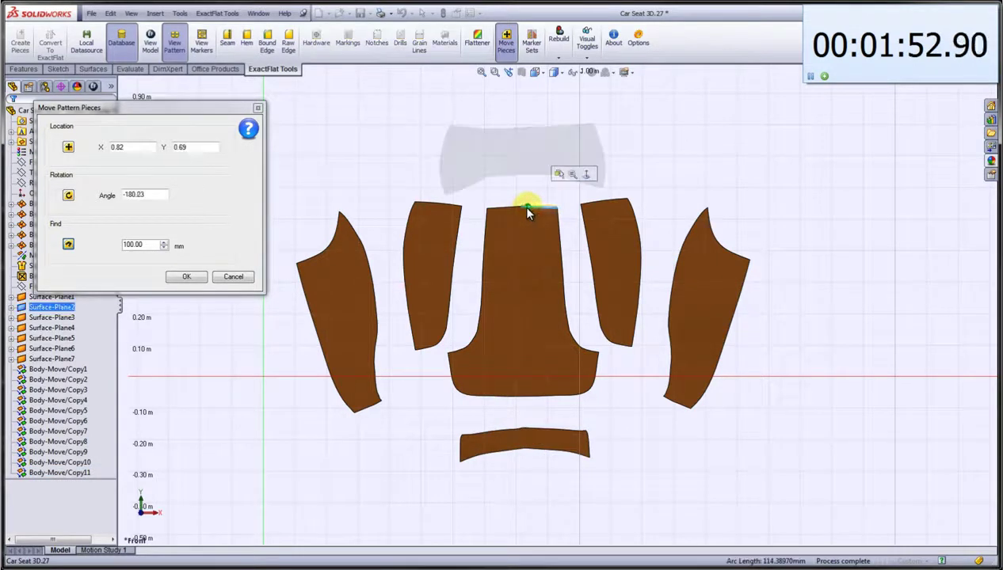
pyautogui.click(187, 276)
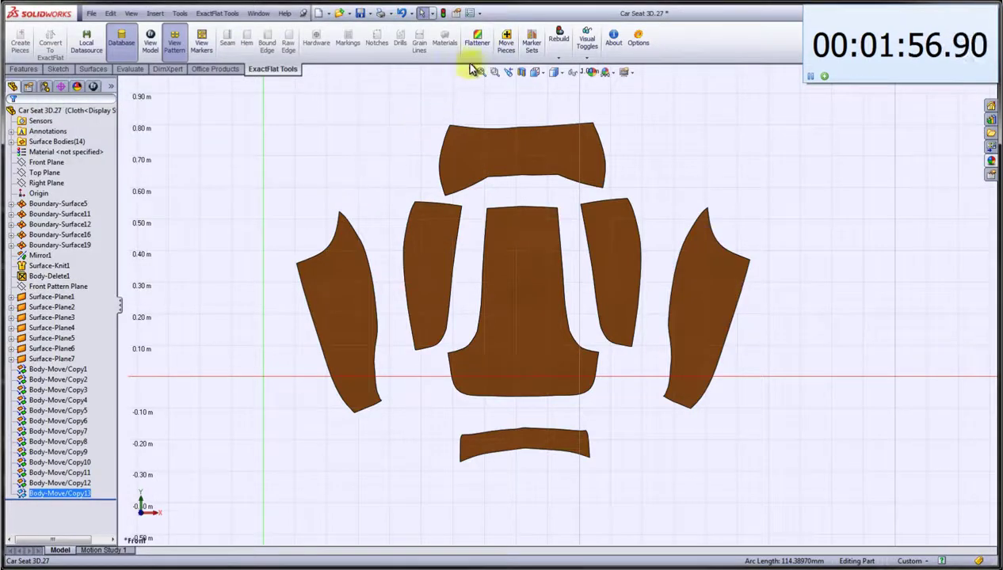
# Open the 3D to 2D Flattener, enlarge it to full screen, and orbit the seat mesh.
pyautogui.click(471, 51)
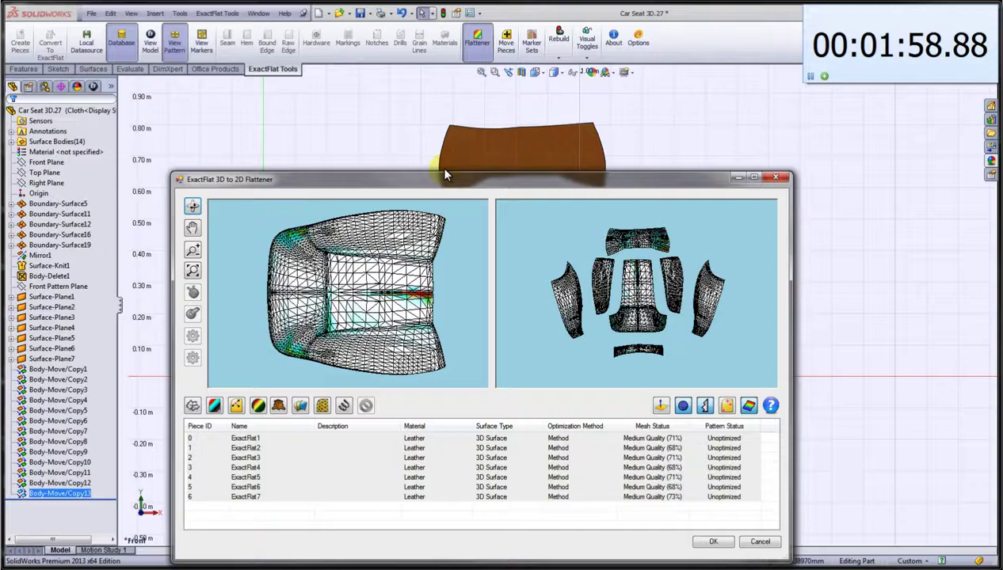
pyautogui.moveTo(439, 184); pyautogui.dragTo(274, 19)
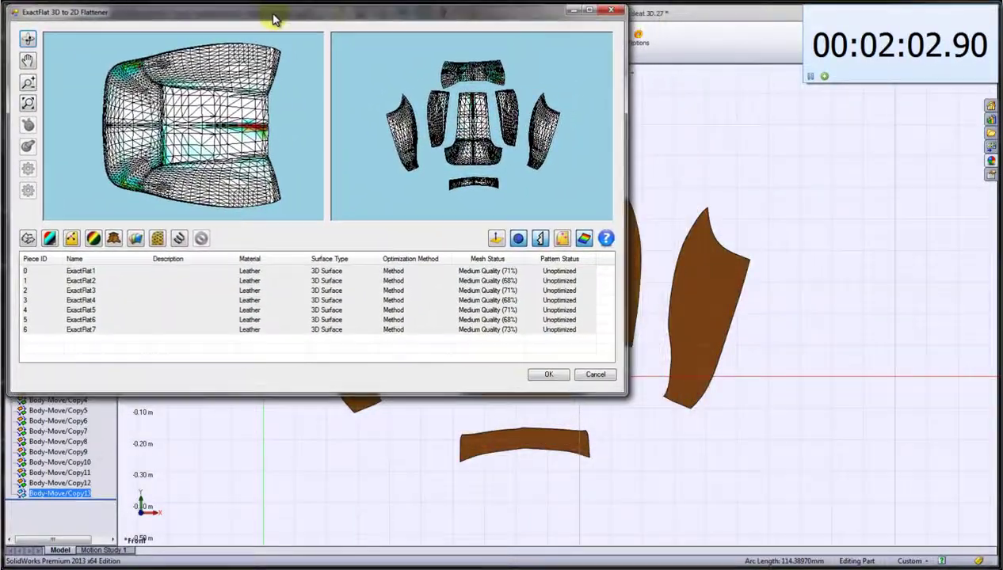
pyautogui.moveTo(626, 386); pyautogui.dragTo(992, 552)
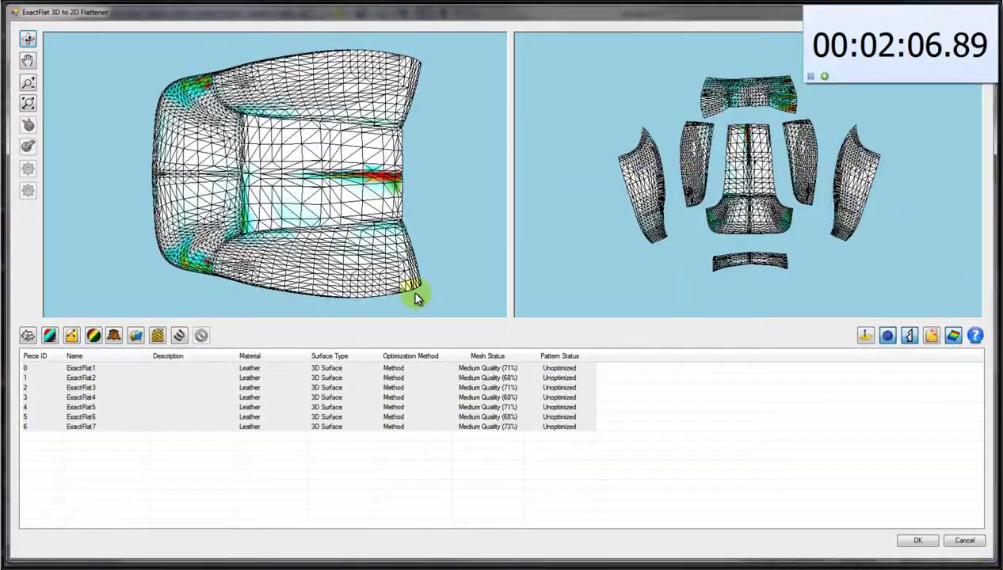
pyautogui.moveTo(333, 255); pyautogui.dragTo(418, 191)
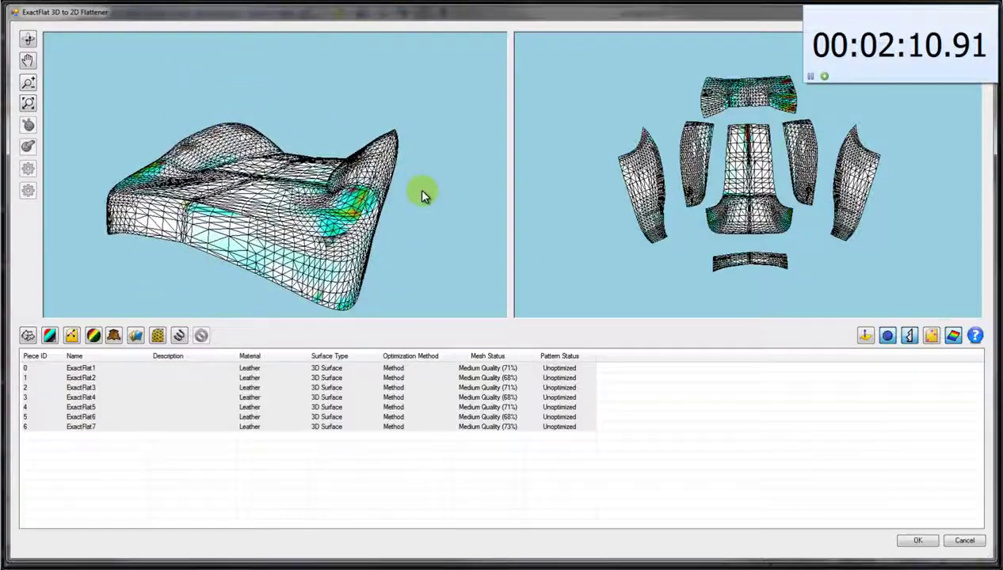
# Remesh all seven Leather pieces and widen the Optimization, Mesh Status and Pattern Status columns.
pyautogui.click(158, 335)
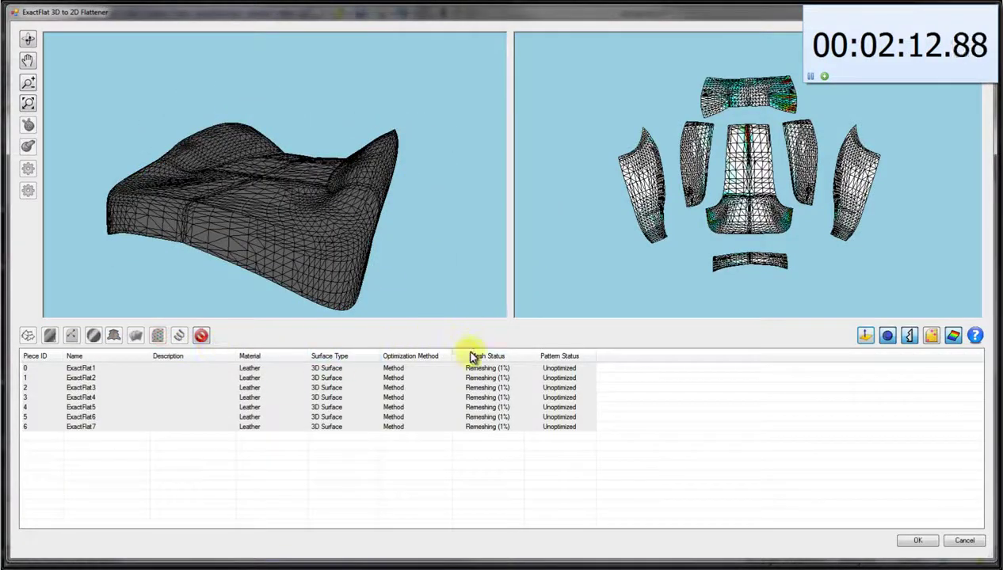
pyautogui.moveTo(452, 355); pyautogui.dragTo(467, 355)
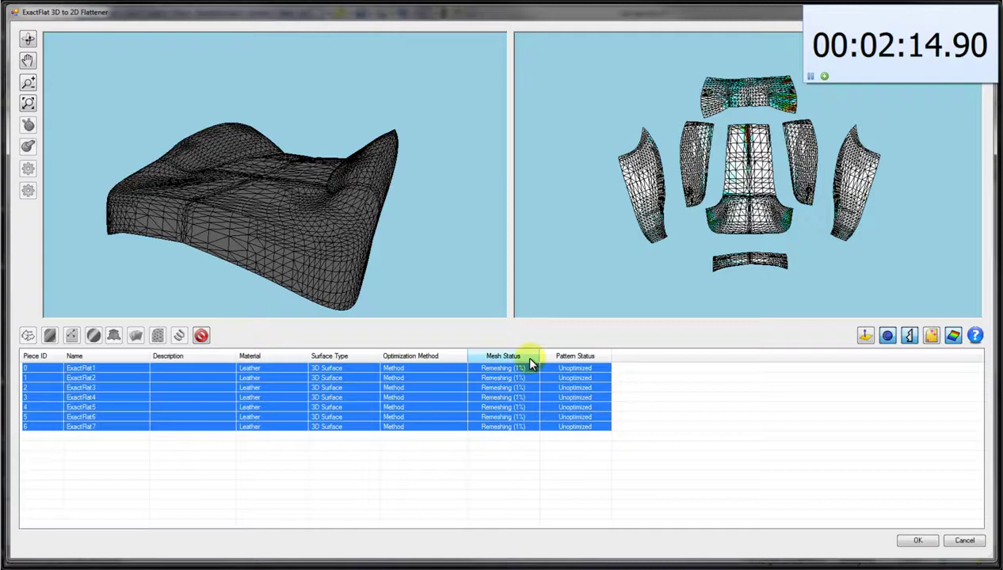
pyautogui.moveTo(536, 355); pyautogui.dragTo(576, 356)
pyautogui.moveTo(648, 354); pyautogui.dragTo(672, 354)
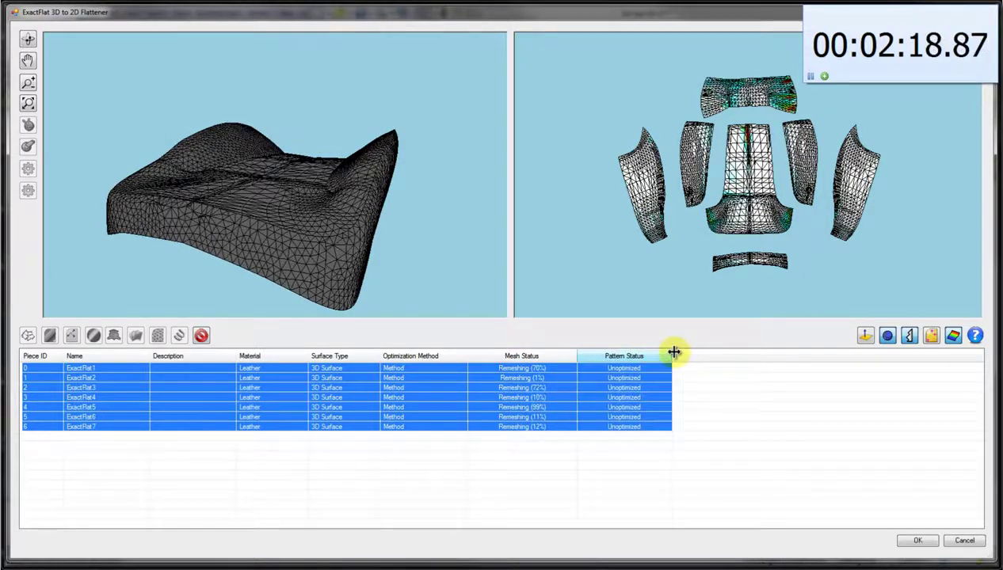
pyautogui.moveTo(333, 225); pyautogui.dragTo(293, 175)
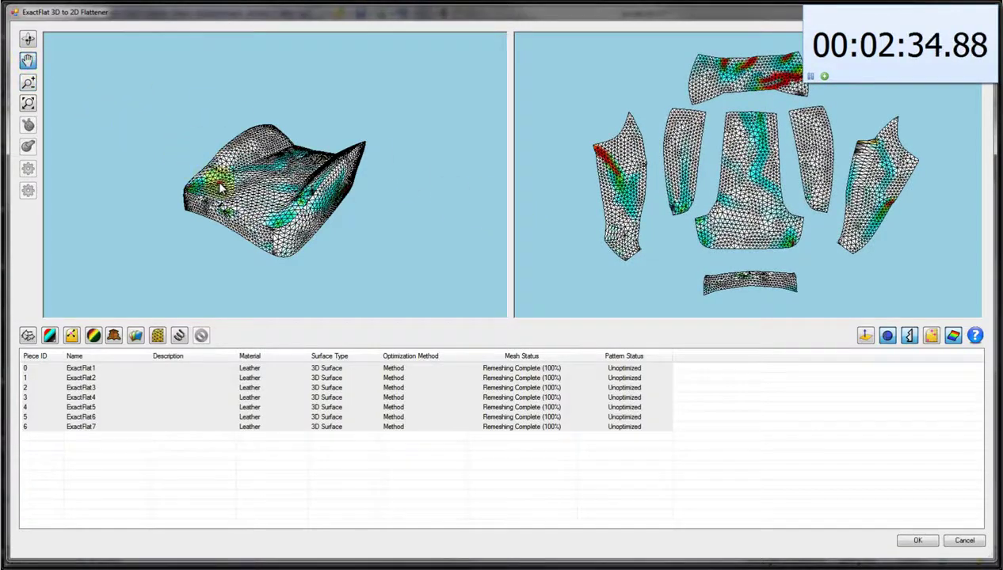
# Zoom in on the 3D seat mesh and run Optimize on all seven flattened pieces.
pyautogui.moveTo(220, 187)
pyautogui.mouseDown()
pyautogui.moveTo(171, 164)
pyautogui.moveTo(224, 166)
pyautogui.moveTo(225, 176)
pyautogui.mouseUp()
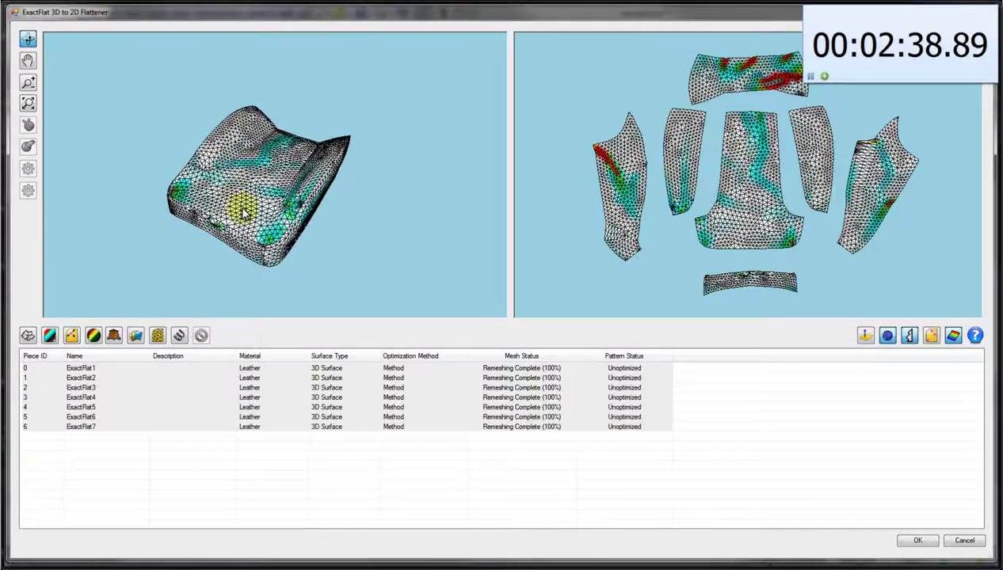
pyautogui.click(28, 82)
pyautogui.moveTo(141, 217); pyautogui.dragTo(113, 198)
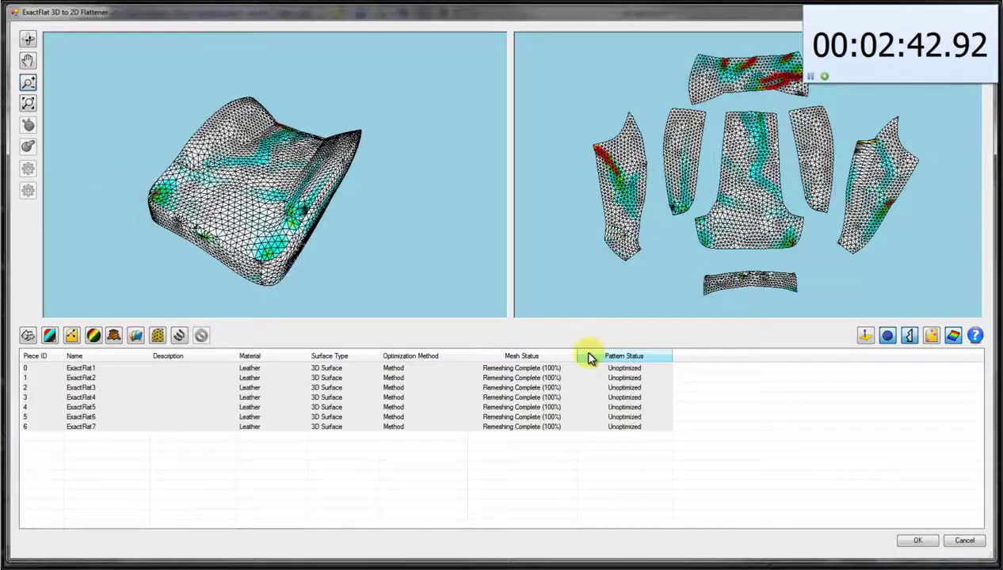
pyautogui.click(179, 337)
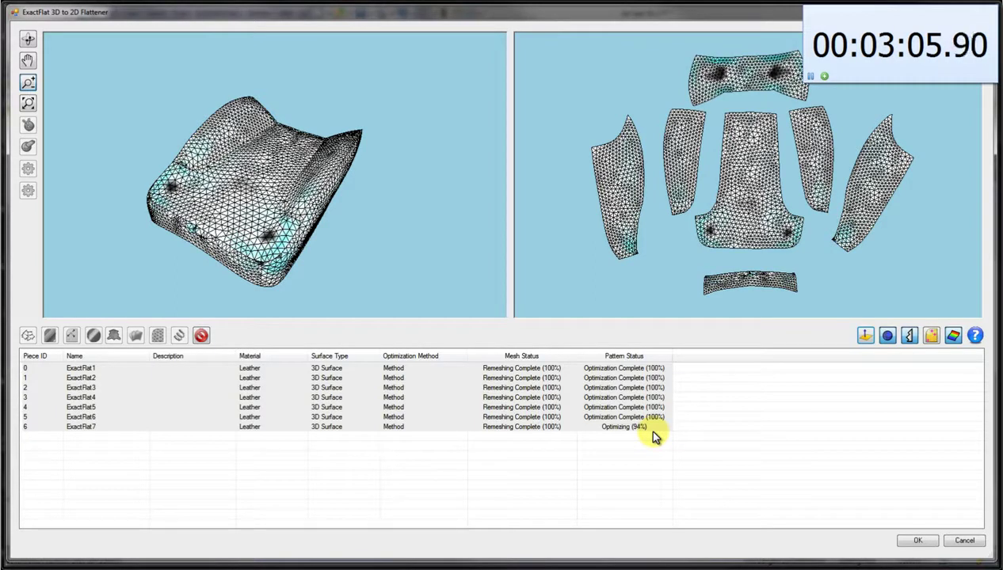
# Accept the optimized flattening, dismiss the edge-reference notice, and rebuild the part.
pyautogui.click(903, 541)
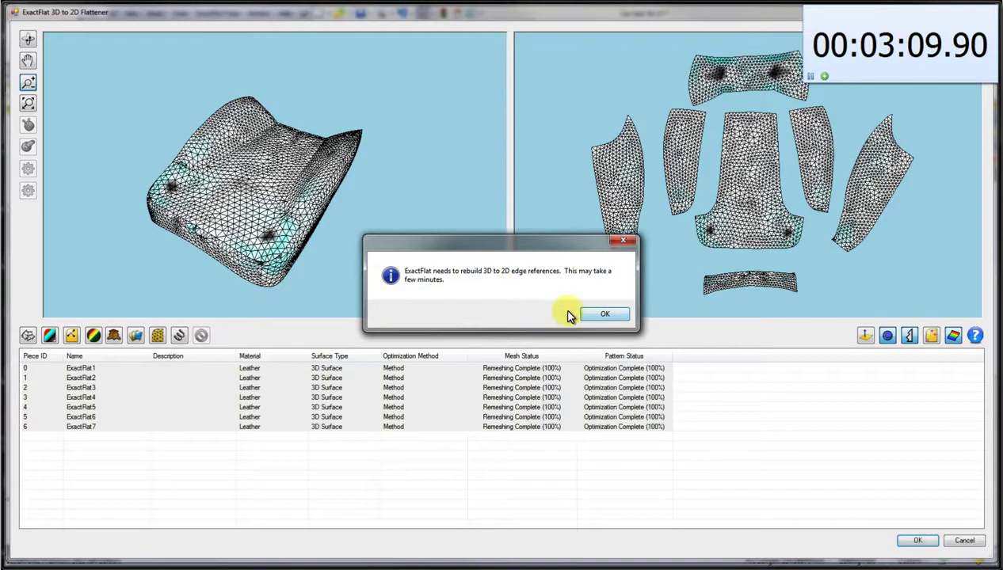
pyautogui.click(596, 315)
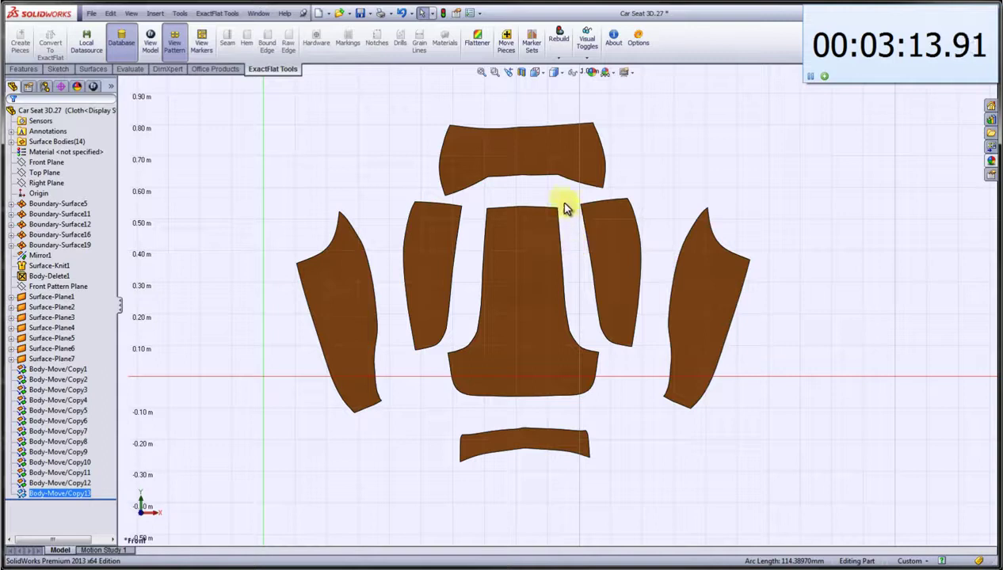
pyautogui.click(558, 58)
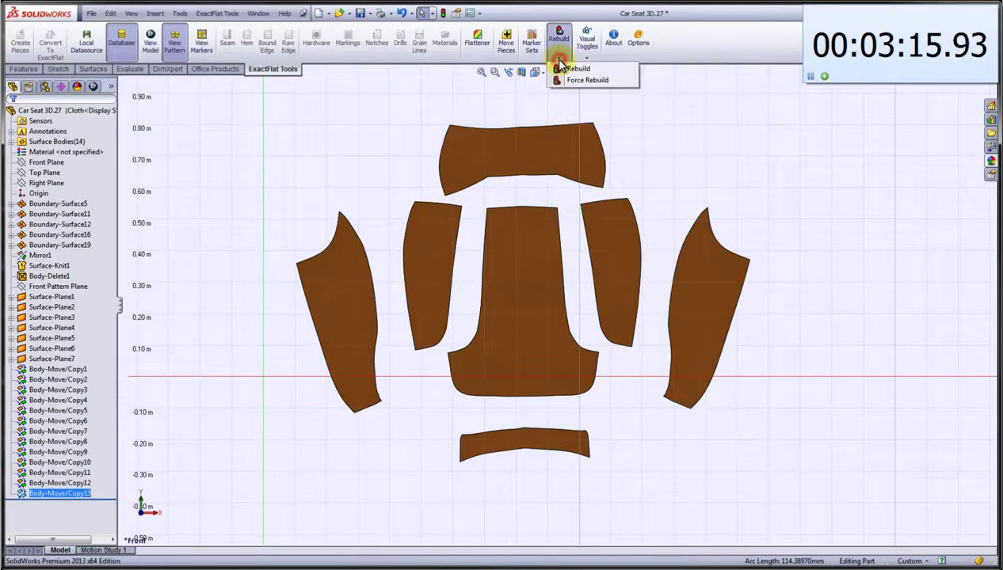
pyautogui.click(566, 69)
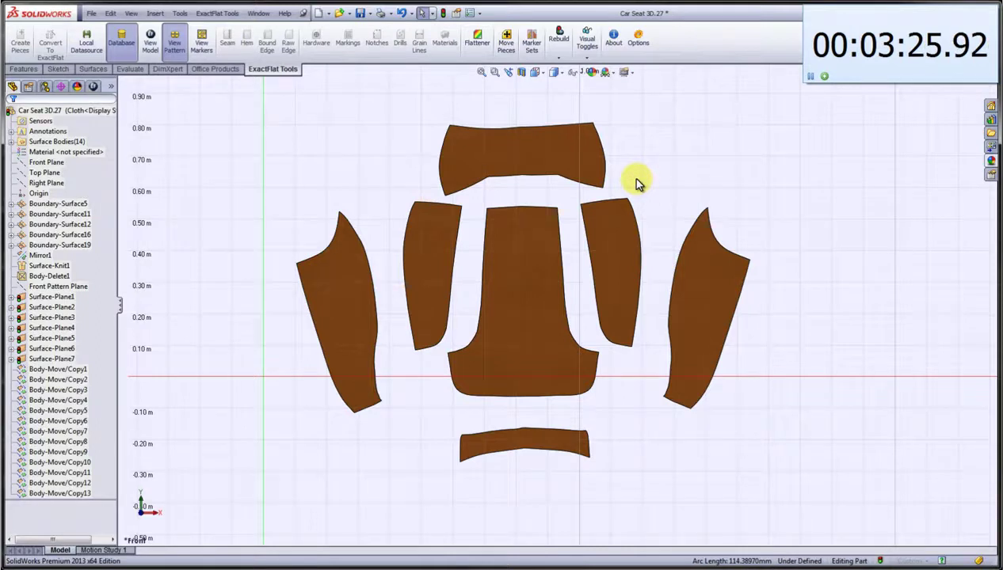
pyautogui.click(809, 76)
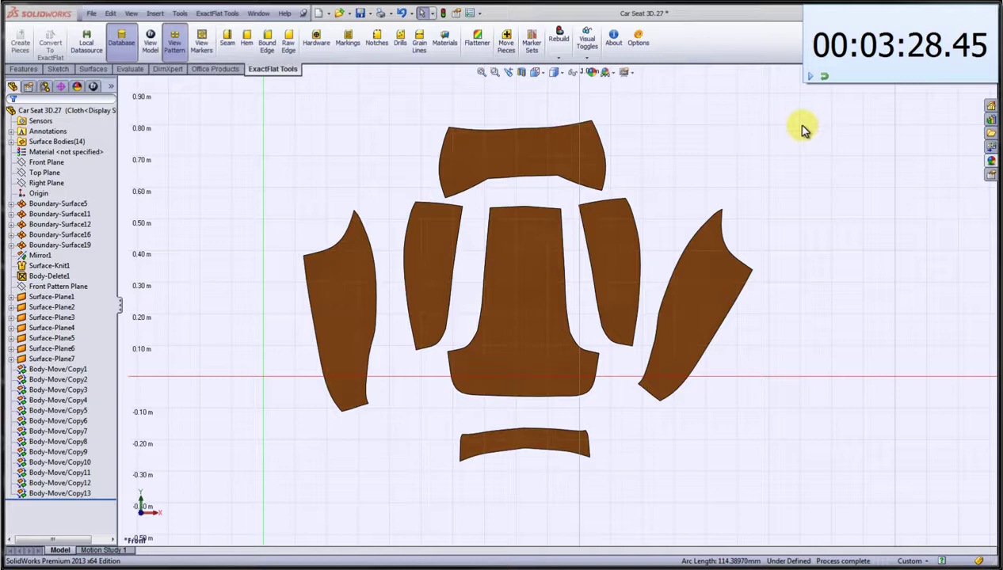